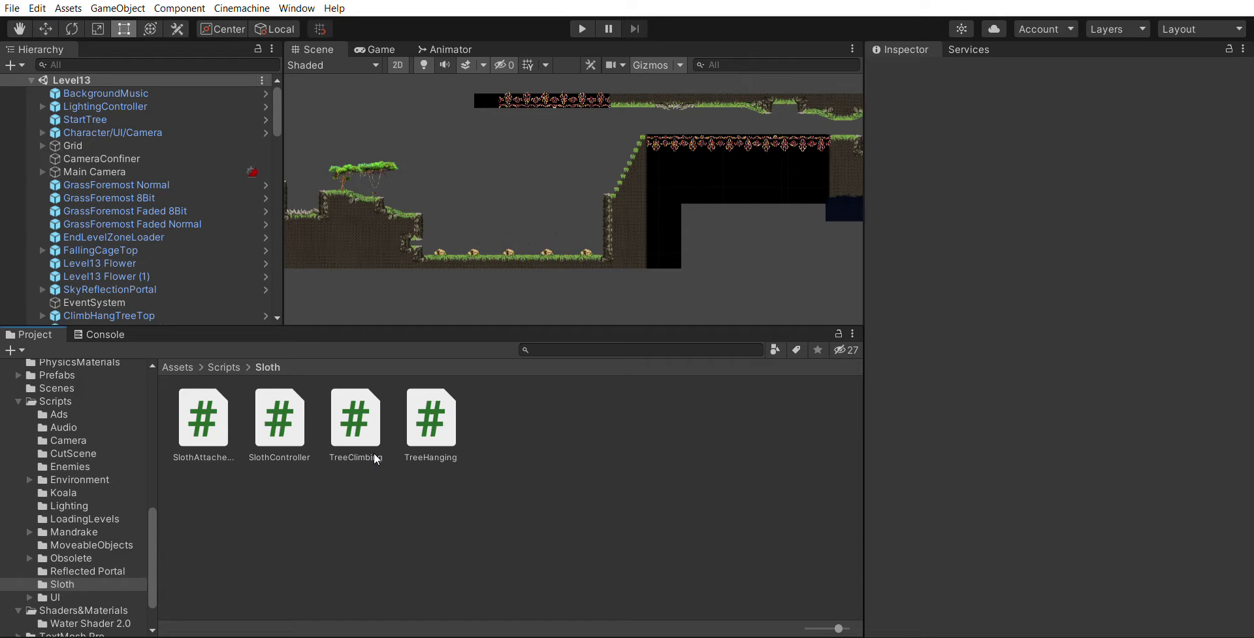
Step: Open the Level1 scene from the project's Scenes folder
{"action": "left_click", "coordinate": [57, 388]}
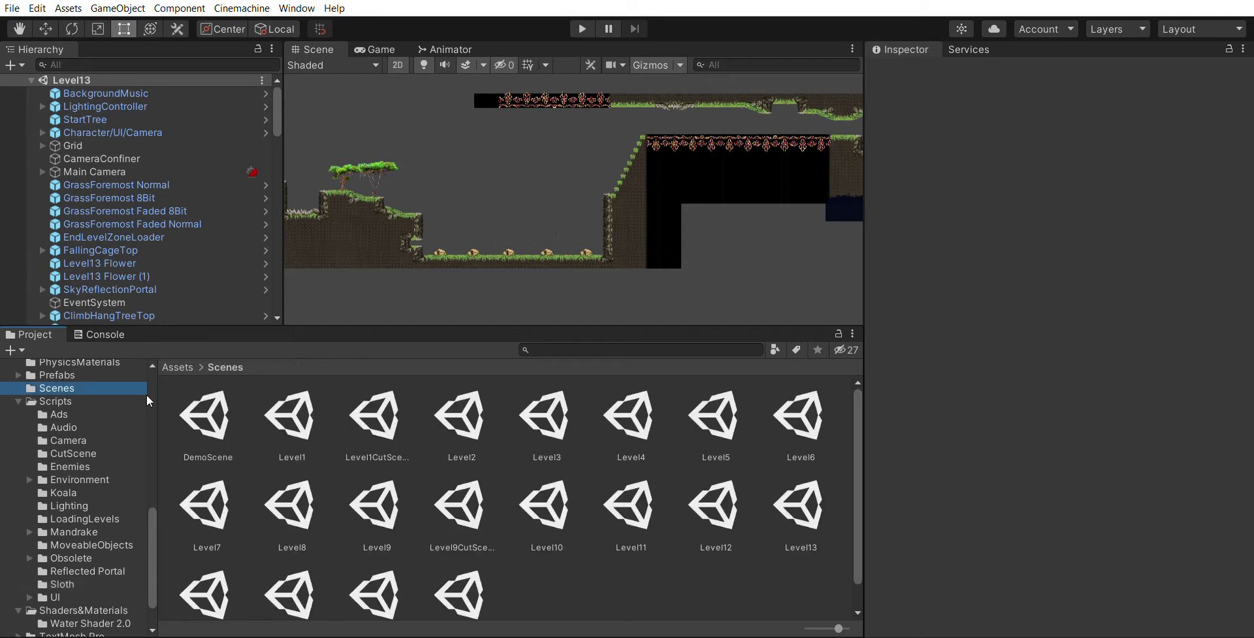
{"action": "left_click", "coordinate": [294, 413]}
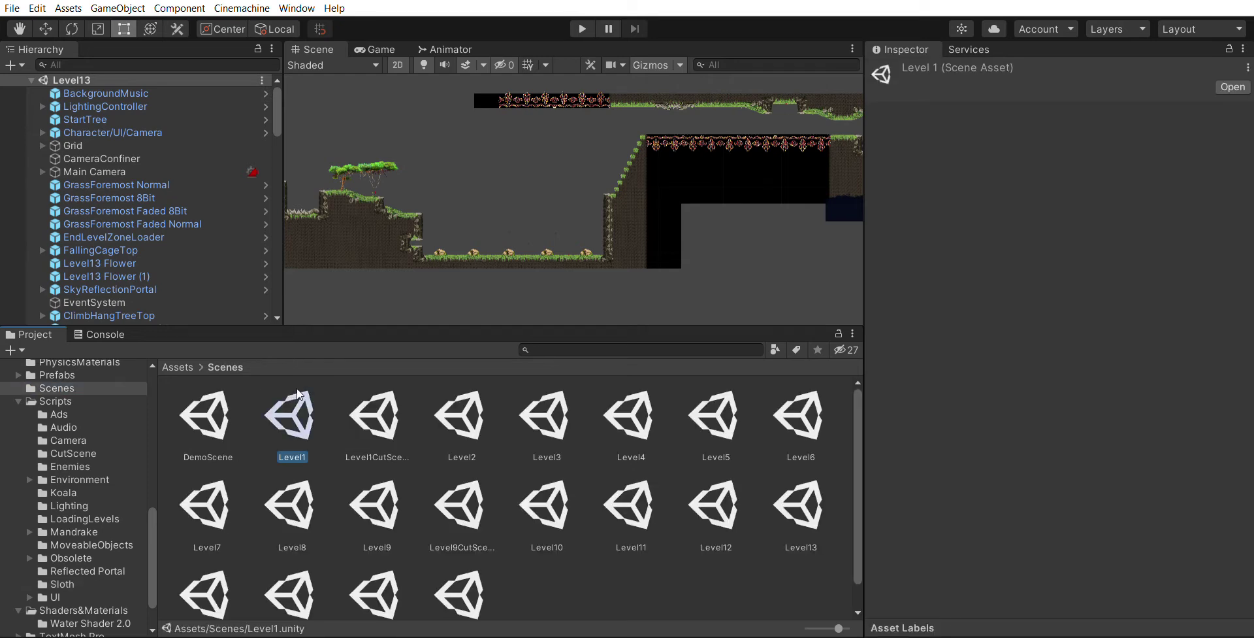
{"action": "double_click", "coordinate": [299, 393]}
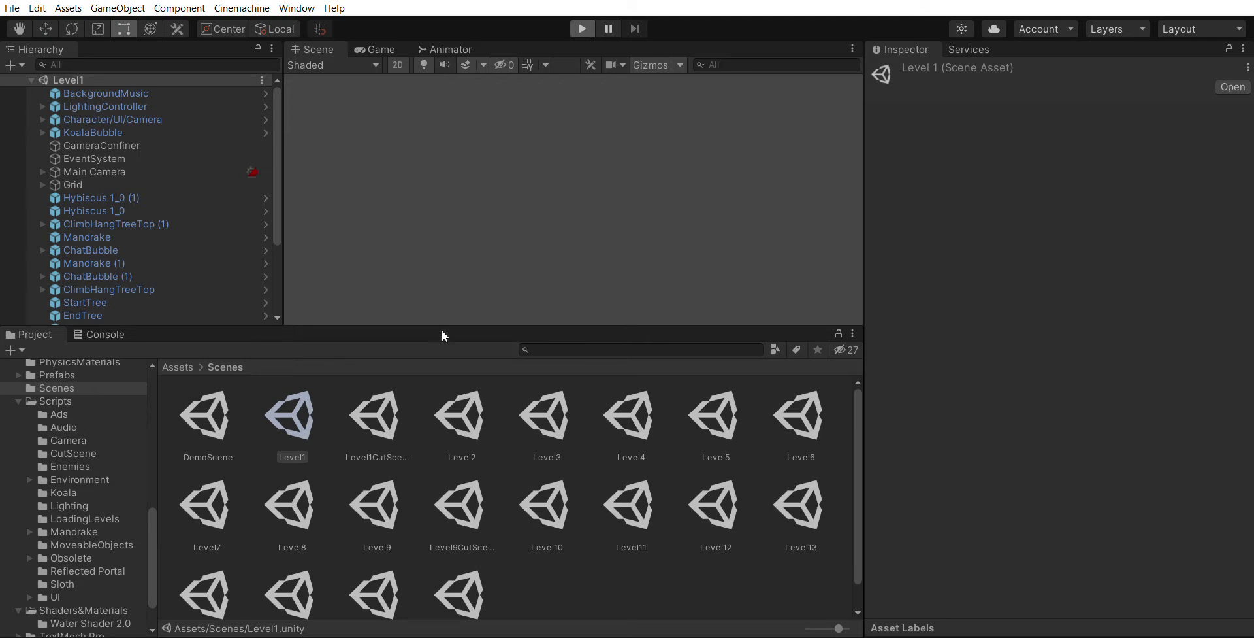
Step: Play Level1 and walk the character right, then back to the left with the joystick
{"action": "key", "text": "ctrl+p"}
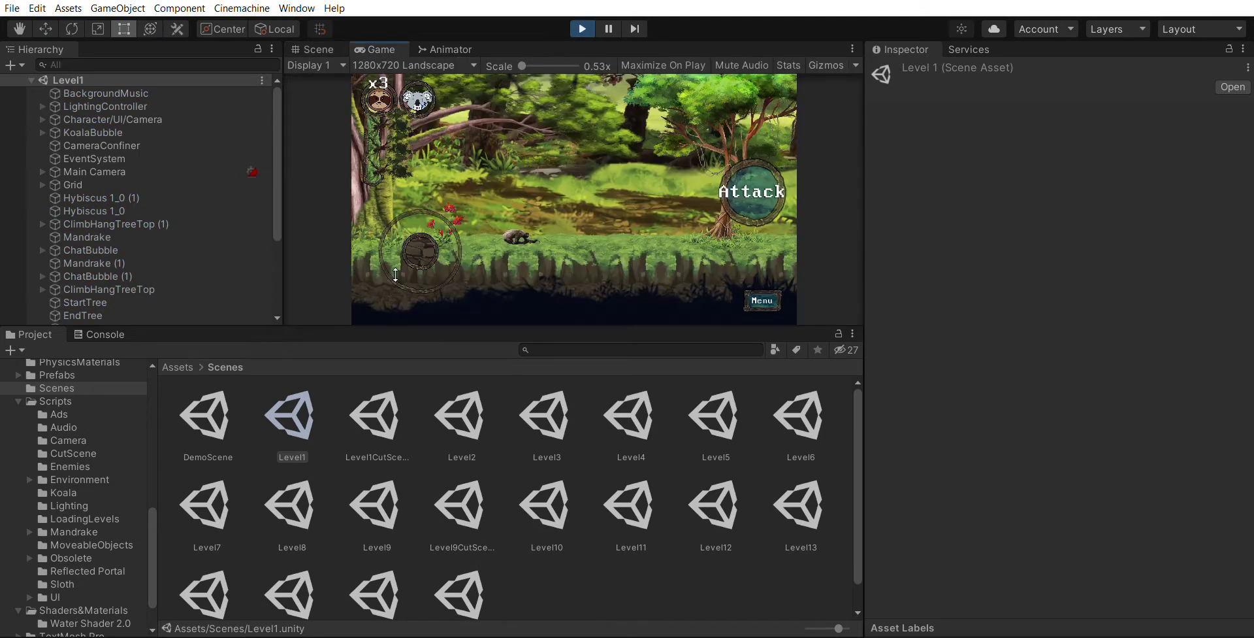
{"action": "left_click_drag", "start_coordinate": [416, 245], "coordinate": [461, 279]}
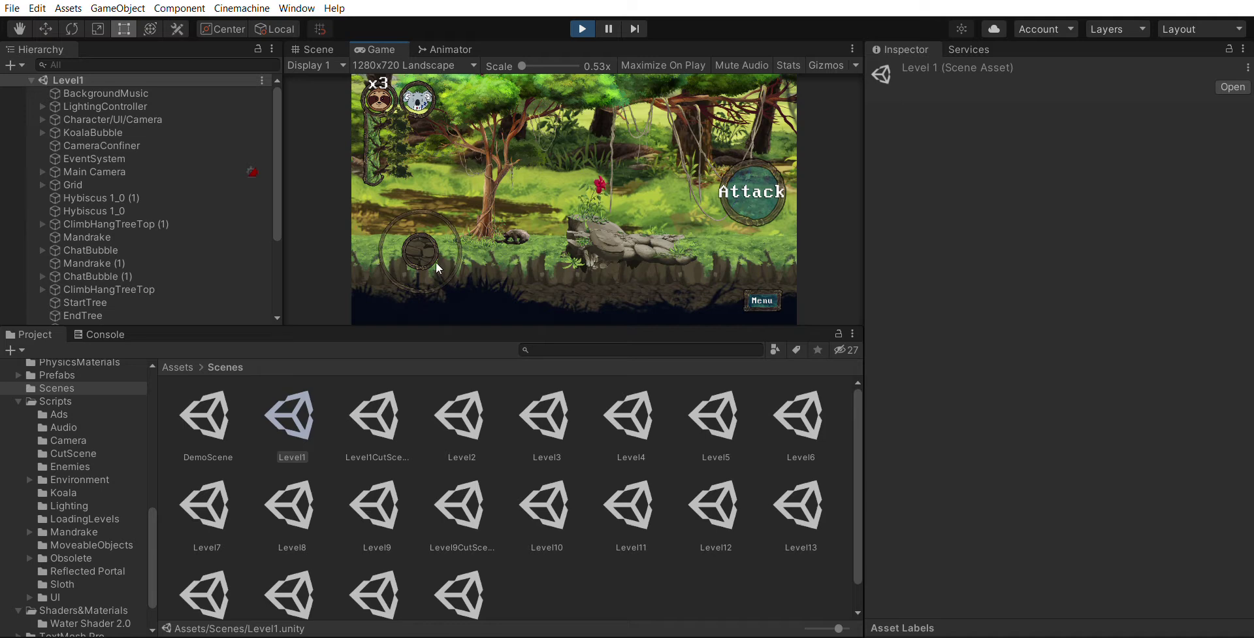
{"action": "left_click_drag", "start_coordinate": [421, 251], "coordinate": [649, 160]}
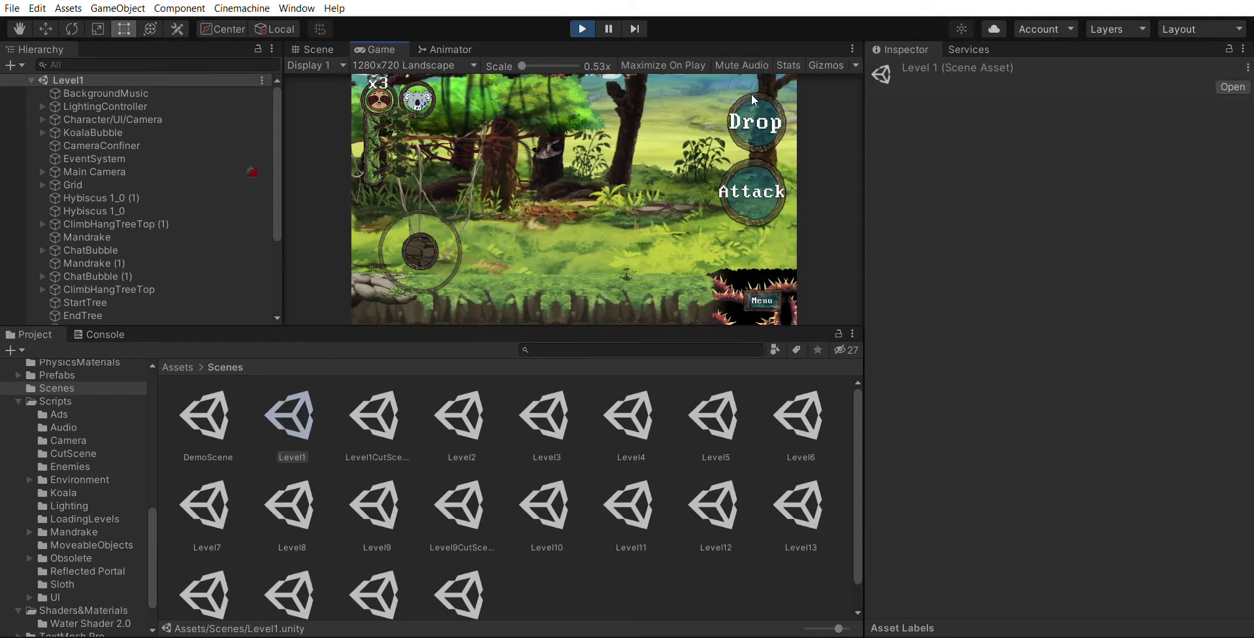
Step: Restart Level1 three times from the in-game Menu, losing a life each time
{"action": "left_click", "coordinate": [763, 296]}
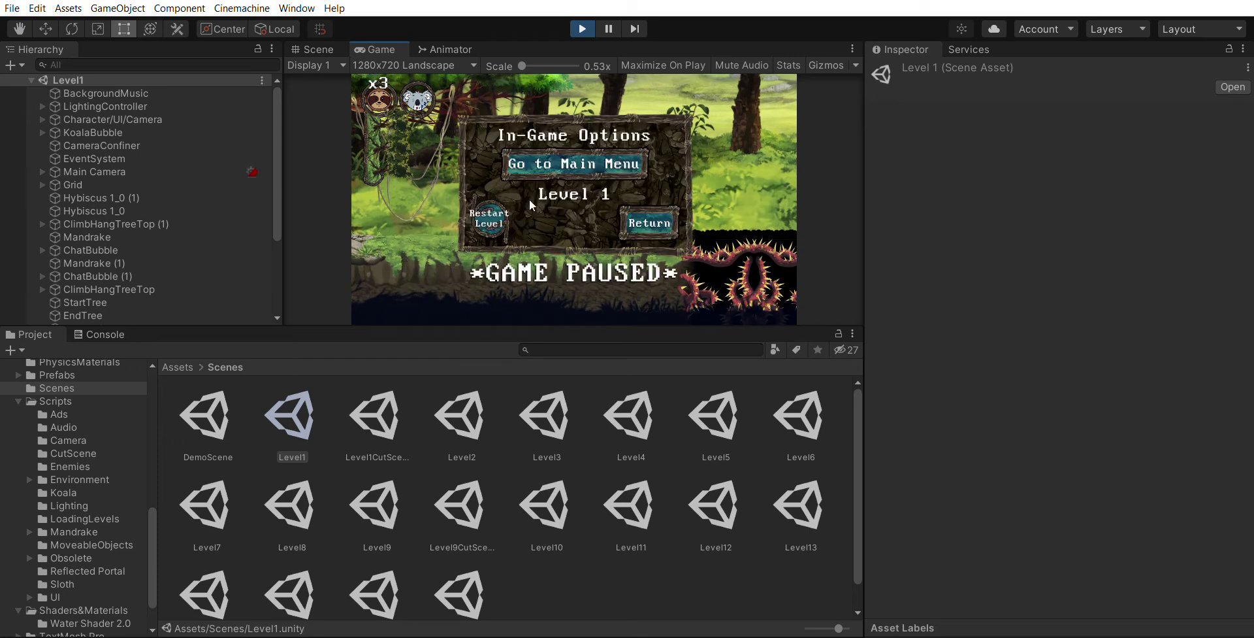
{"action": "left_click", "coordinate": [489, 213]}
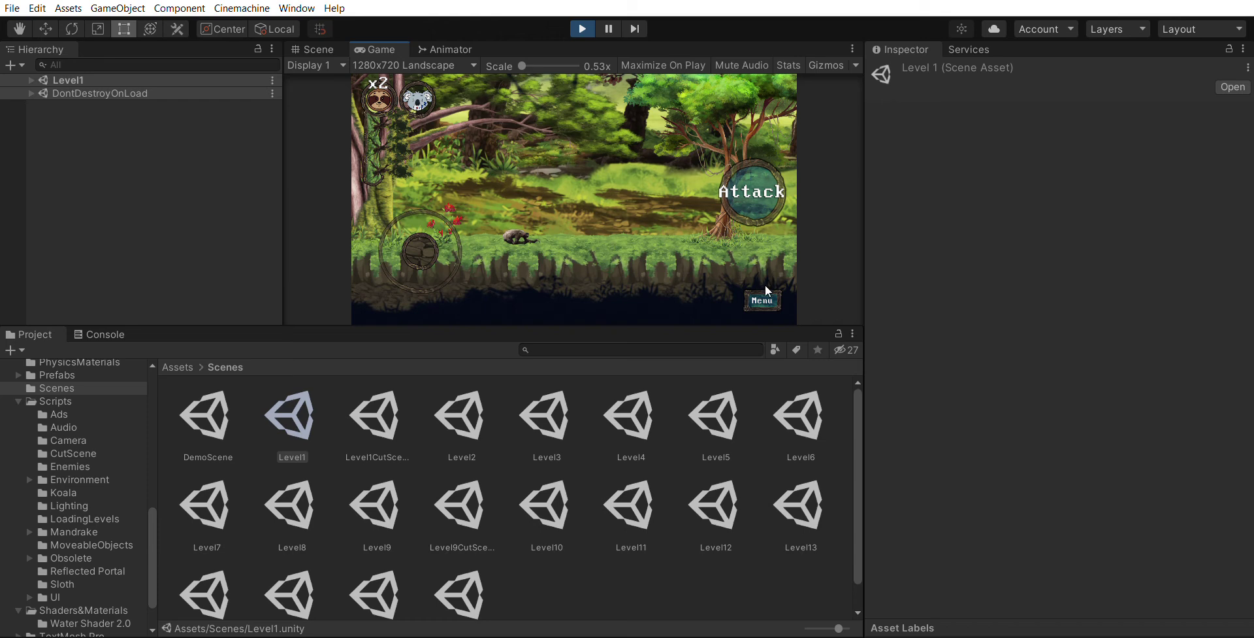
{"action": "left_click", "coordinate": [762, 299]}
{"action": "left_click", "coordinate": [487, 213]}
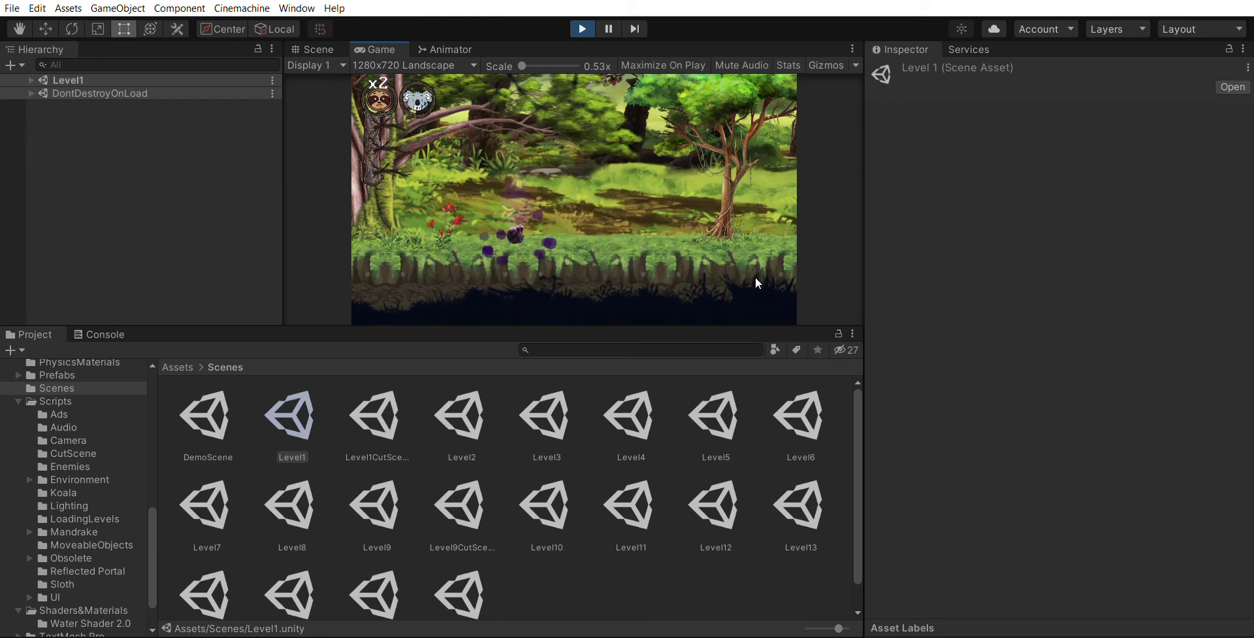
{"action": "left_click", "coordinate": [760, 295]}
{"action": "left_click", "coordinate": [501, 212]}
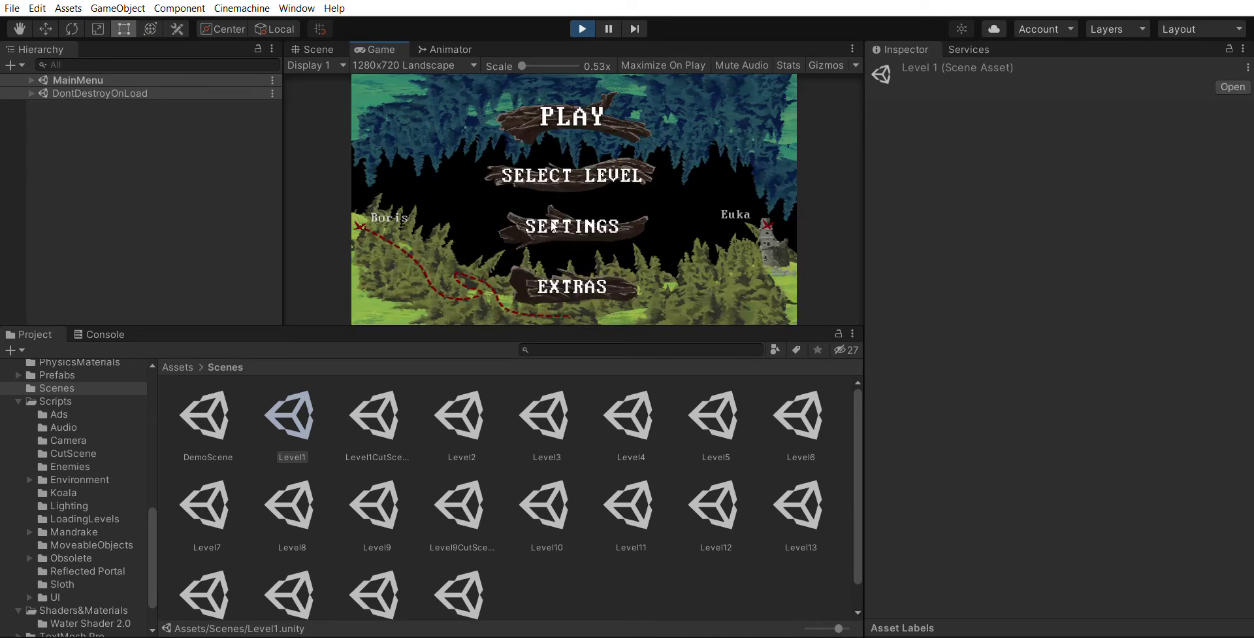
Step: Browse the game's Settings and Sounds & Vibration options, then return to the main menu
{"action": "left_click", "coordinate": [565, 217]}
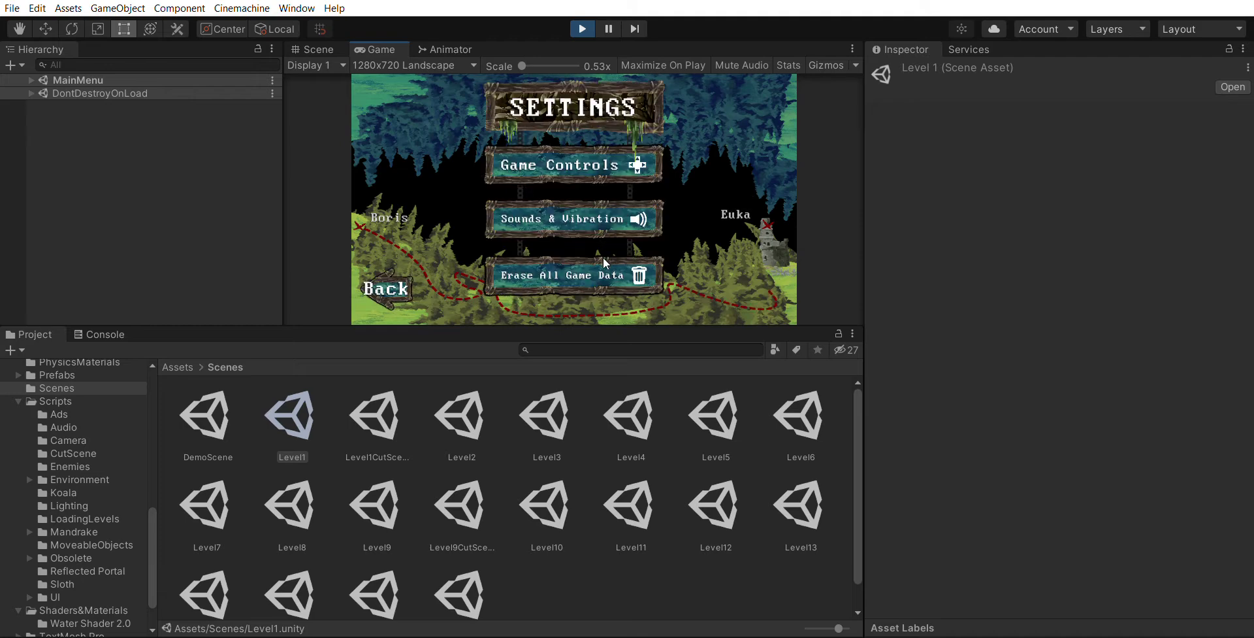
{"action": "left_click", "coordinate": [602, 260]}
{"action": "left_click", "coordinate": [638, 236]}
{"action": "left_click", "coordinate": [522, 222]}
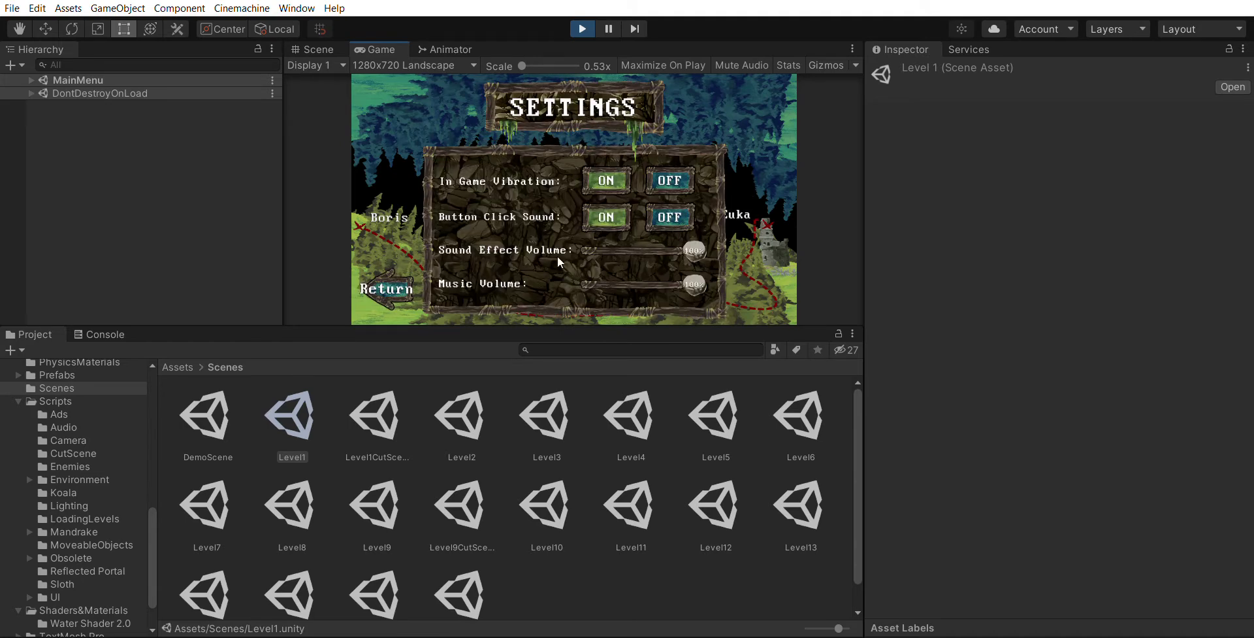
{"action": "left_click", "coordinate": [398, 267]}
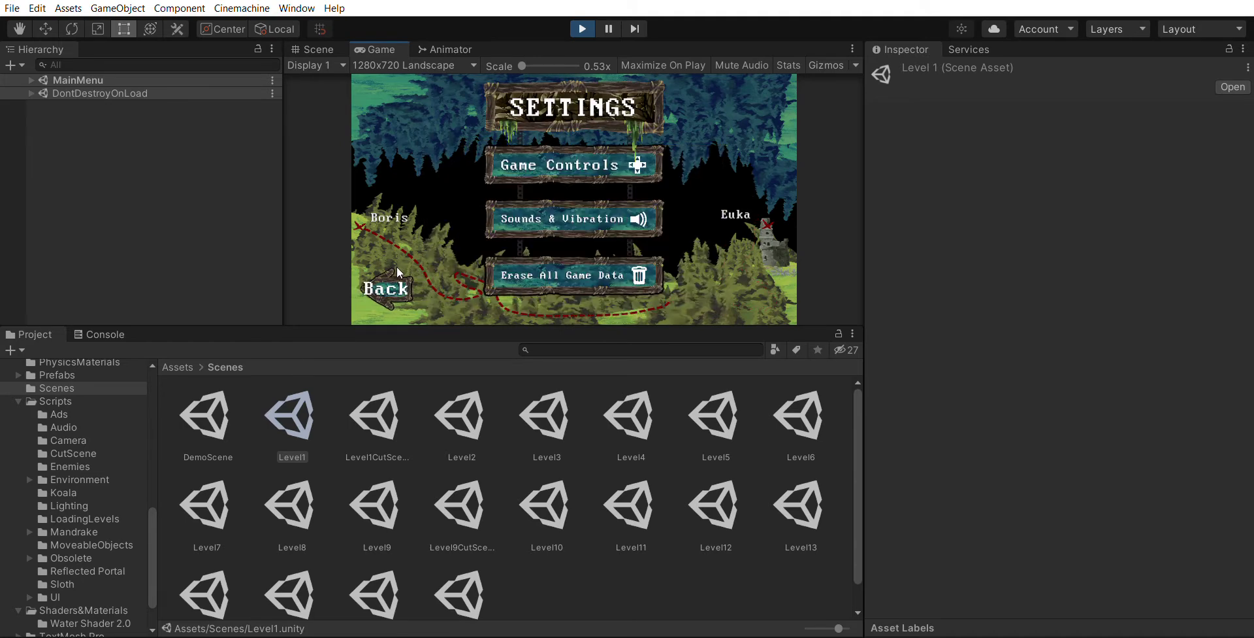
{"action": "left_click", "coordinate": [397, 267]}
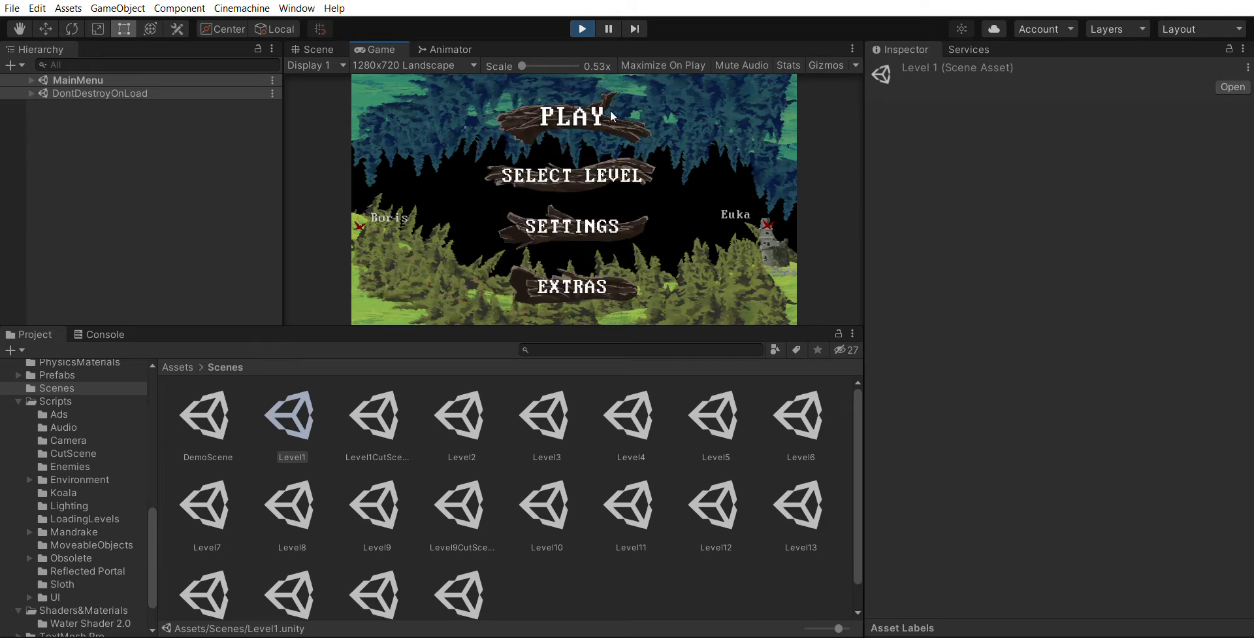
Step: Open Select Level and launch level 1
{"action": "left_click", "coordinate": [611, 164]}
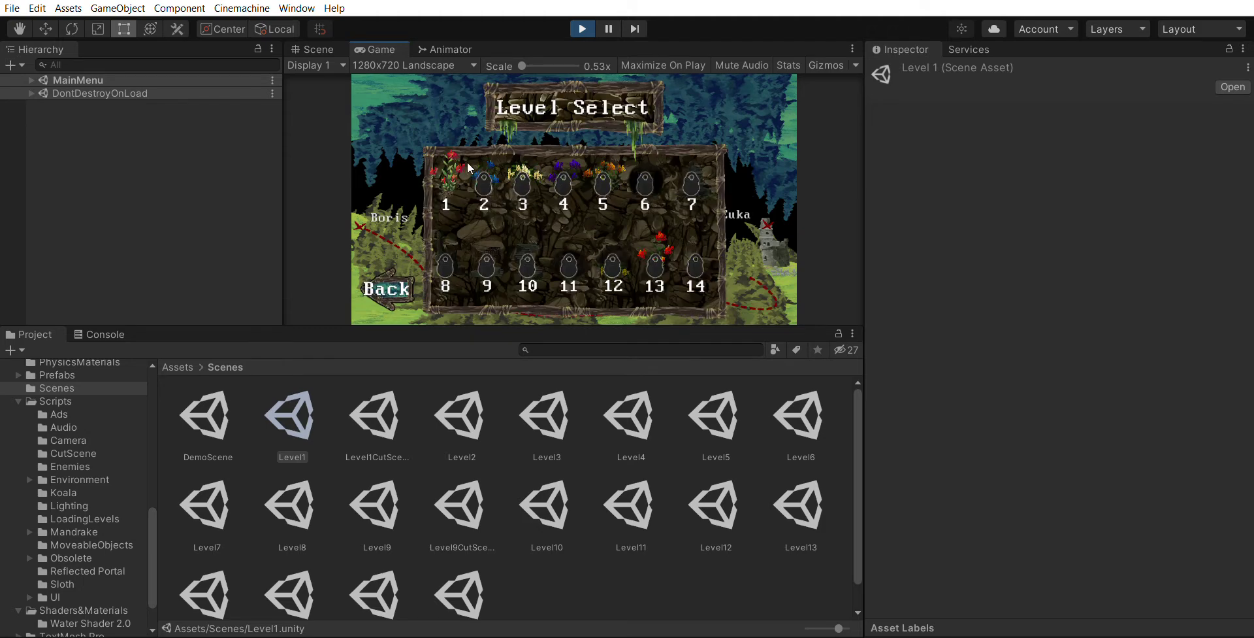
{"action": "left_click", "coordinate": [450, 170]}
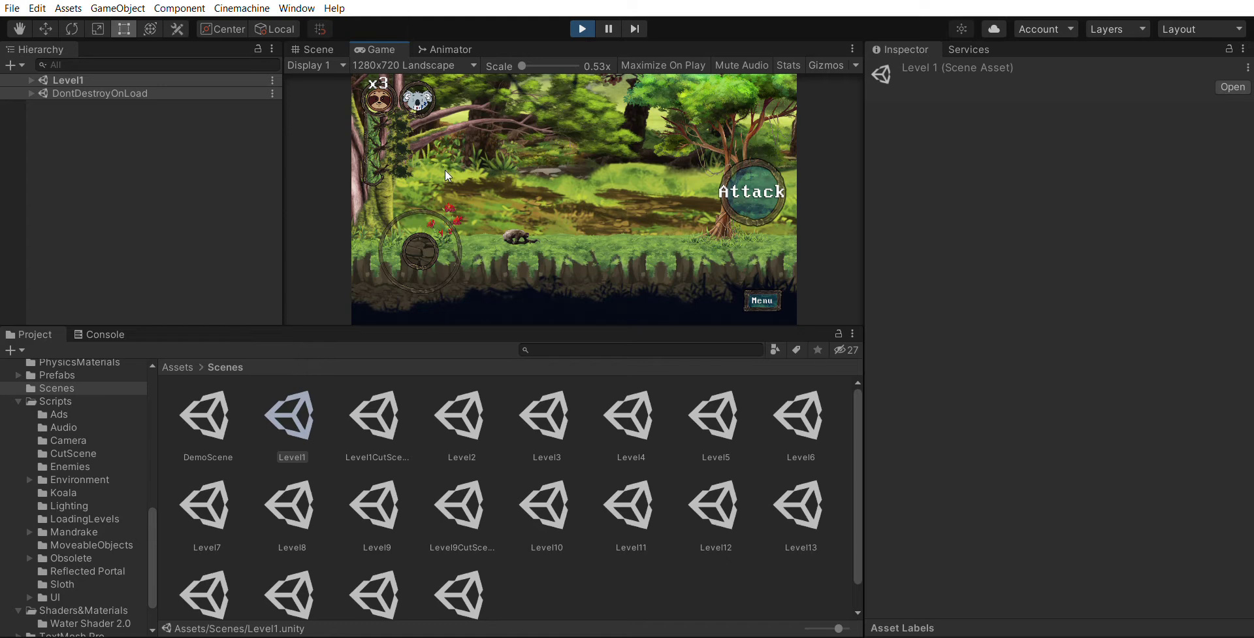
Step: Stop Play mode and open the Level14 scene from the Project grid
{"action": "left_click", "coordinate": [582, 28]}
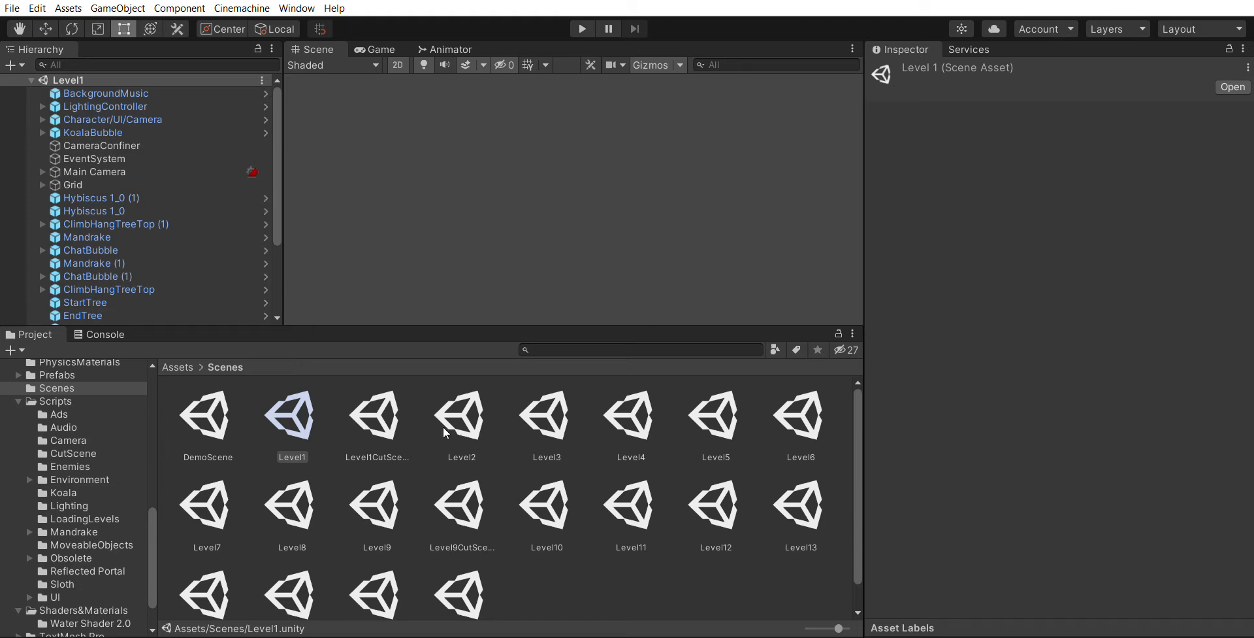
{"action": "scroll", "coordinate": [444, 516], "scroll_direction": "down", "scroll_amount": 1}
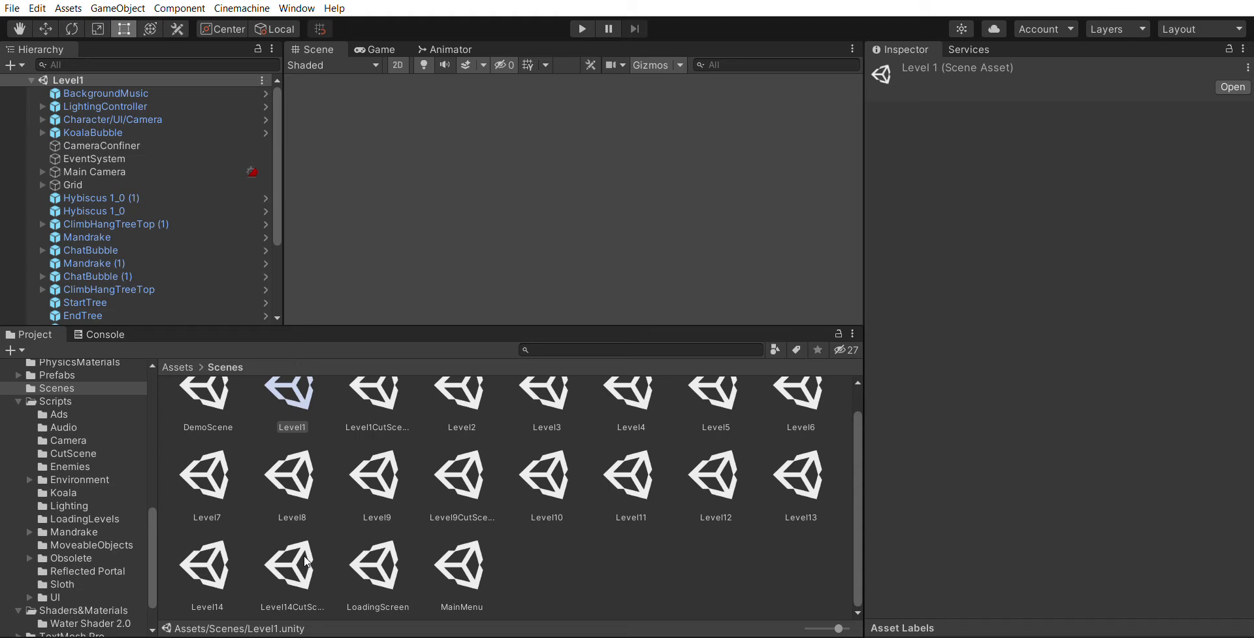
{"action": "double_click", "coordinate": [217, 566]}
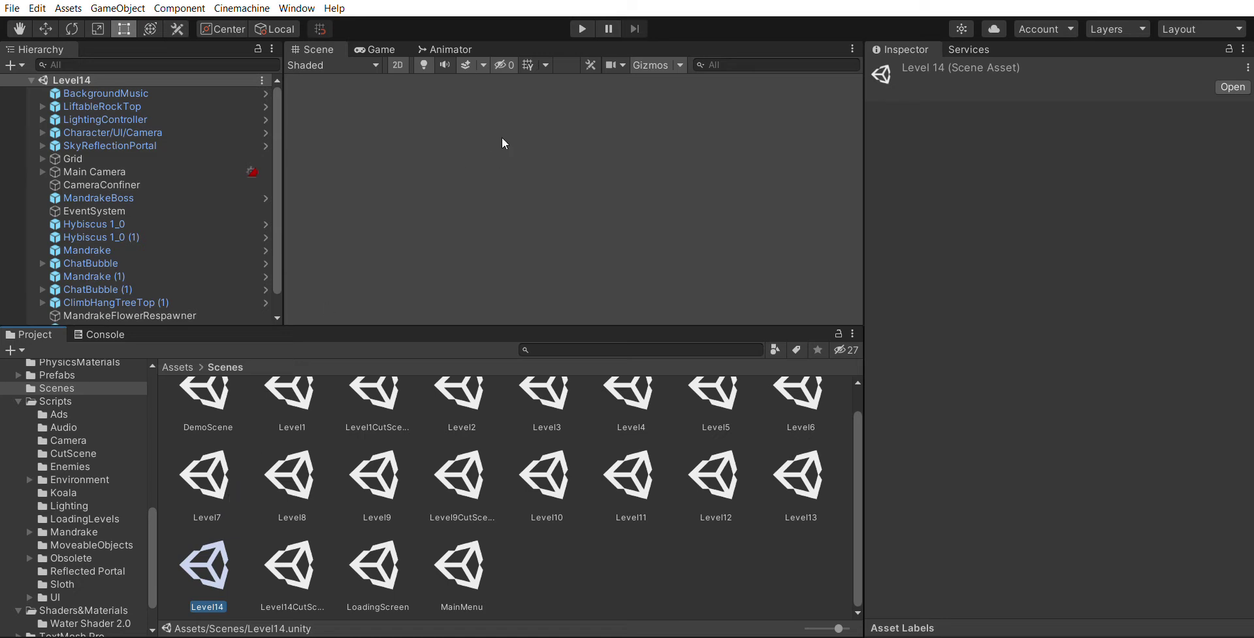
Step: Pan and zoom the Scene view onto Level14's start area with the wooden cage
{"action": "middle_click_drag", "start_coordinate": [503, 171], "coordinate": [416, 205]}
{"action": "scroll", "coordinate": [568, 187], "scroll_direction": "up", "scroll_amount": 5}
{"action": "scroll", "coordinate": [563, 175], "scroll_direction": "up", "scroll_amount": 5}
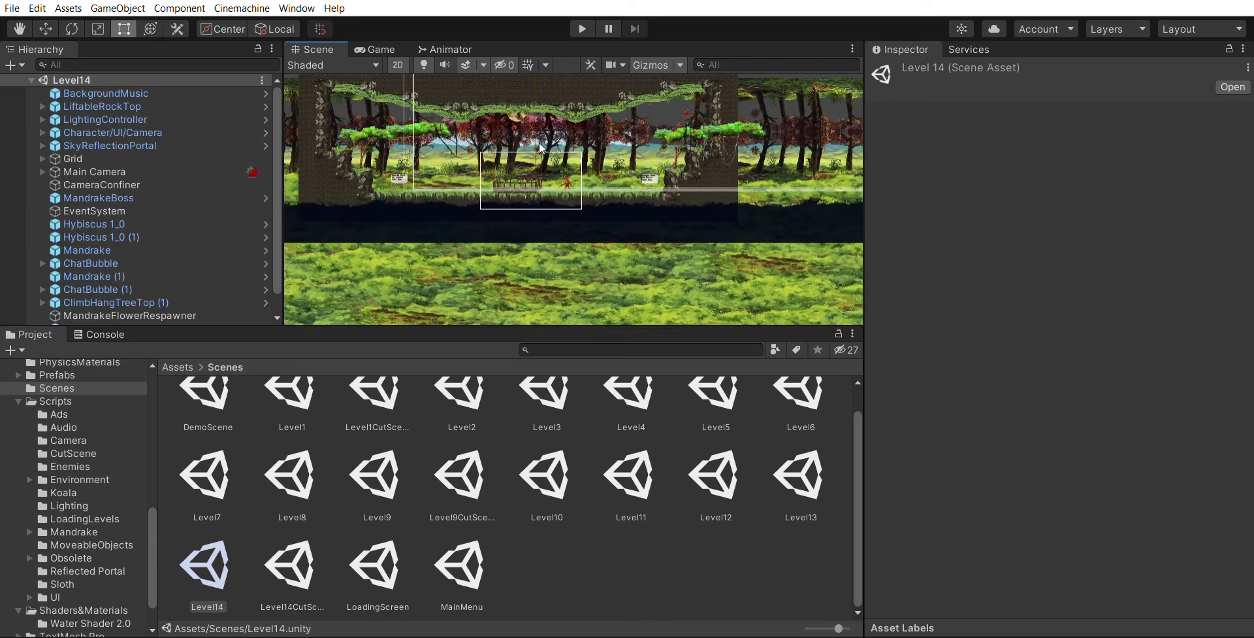
{"action": "scroll", "coordinate": [589, 171], "scroll_direction": "up", "scroll_amount": 2}
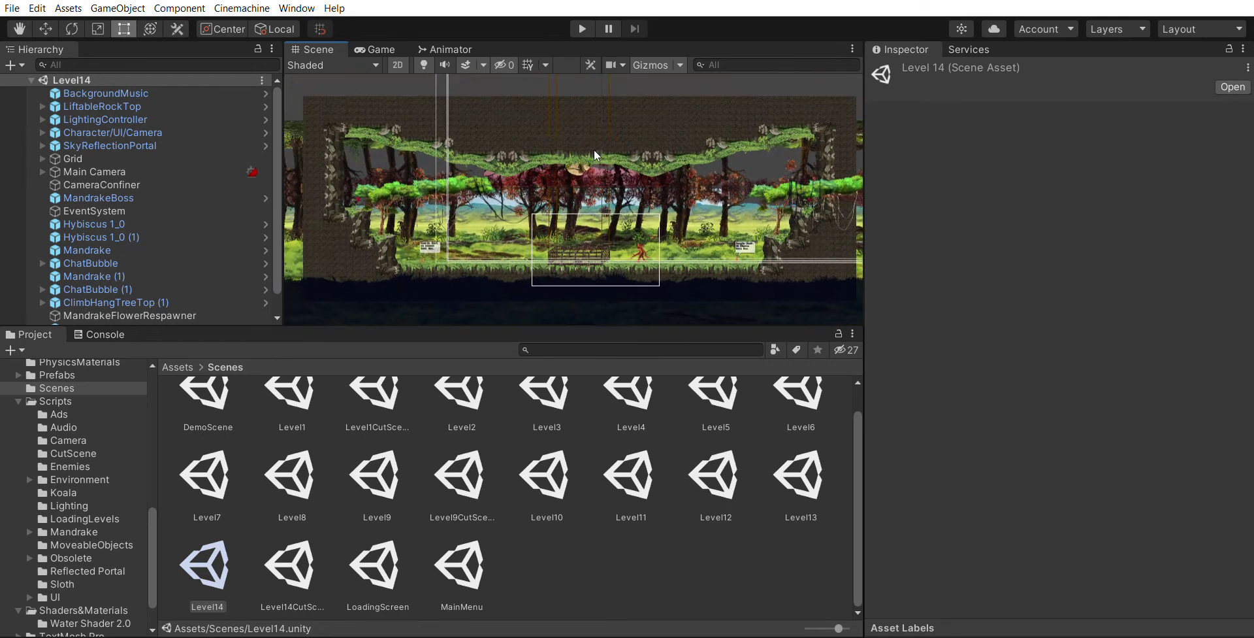
{"action": "scroll", "coordinate": [605, 220], "scroll_direction": "up", "scroll_amount": 4}
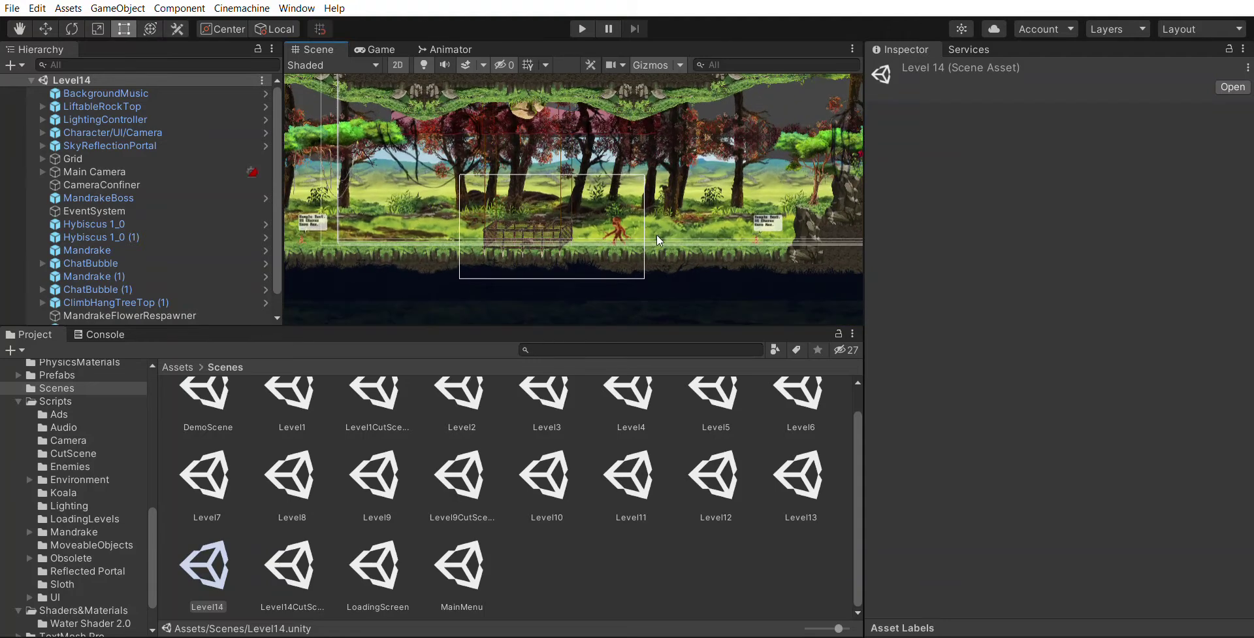
{"action": "middle_click_drag", "start_coordinate": [657, 231], "coordinate": [631, 227]}
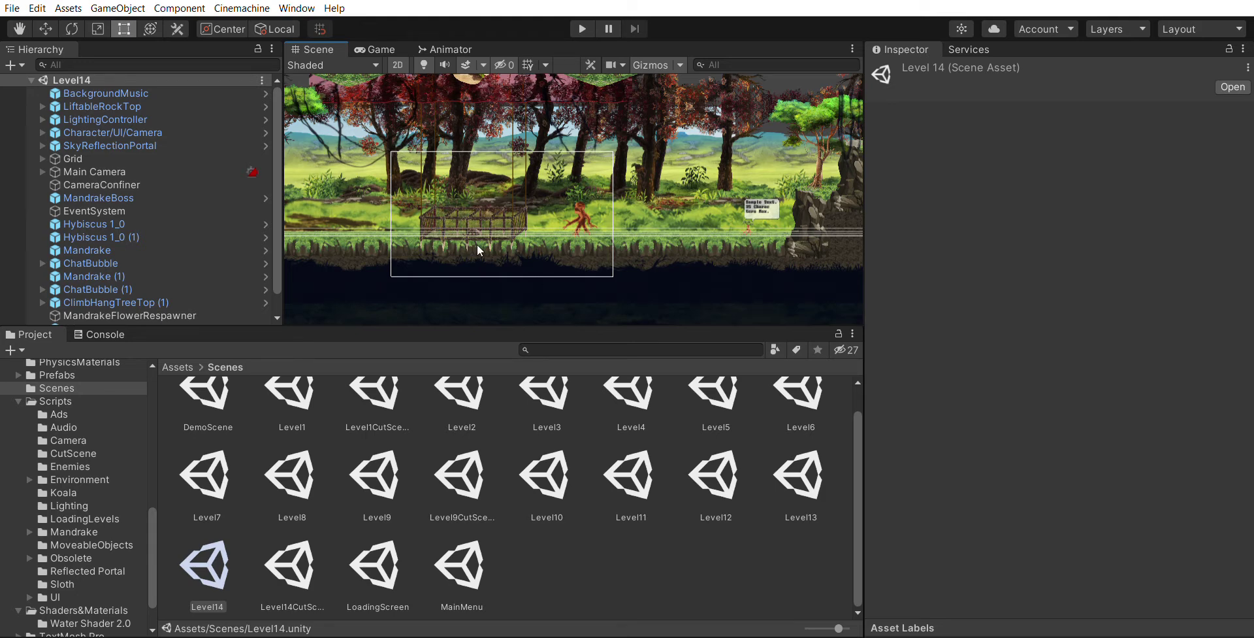
{"action": "middle_click_drag", "start_coordinate": [494, 245], "coordinate": [647, 230]}
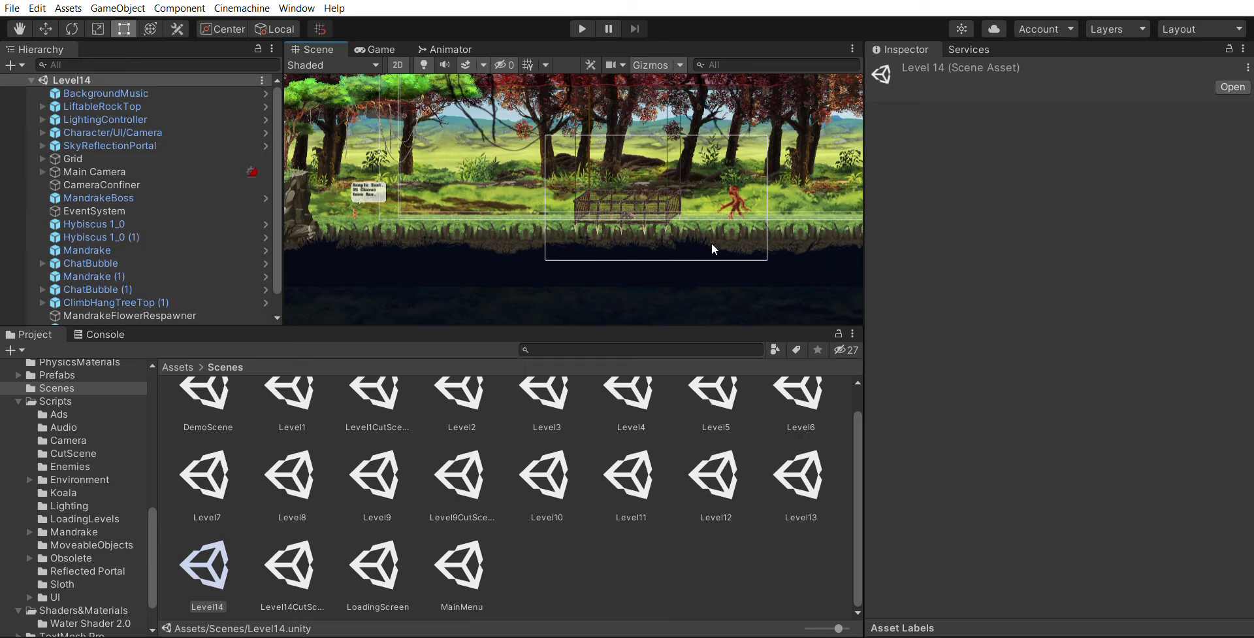
{"action": "scroll", "coordinate": [729, 245], "scroll_direction": "up", "scroll_amount": 2}
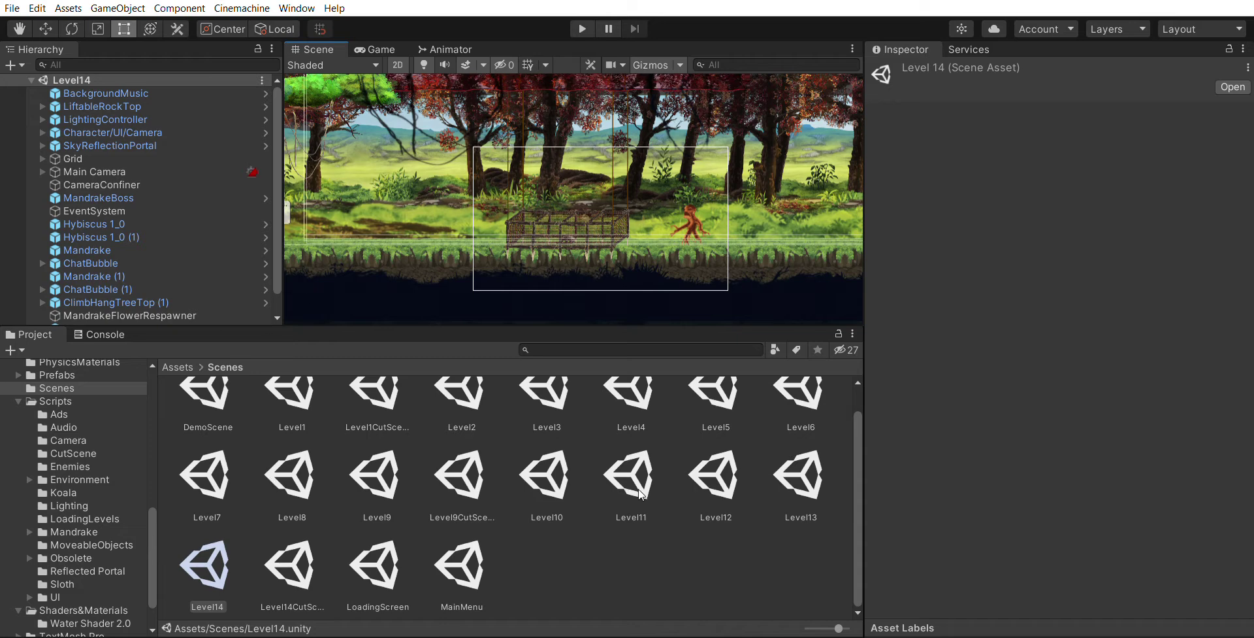
{"action": "scroll", "coordinate": [831, 426], "scroll_direction": "up", "scroll_amount": 1}
Step: Open Level6, run the sloth right, and drop it into the dark cave
{"action": "left_click", "coordinate": [808, 405]}
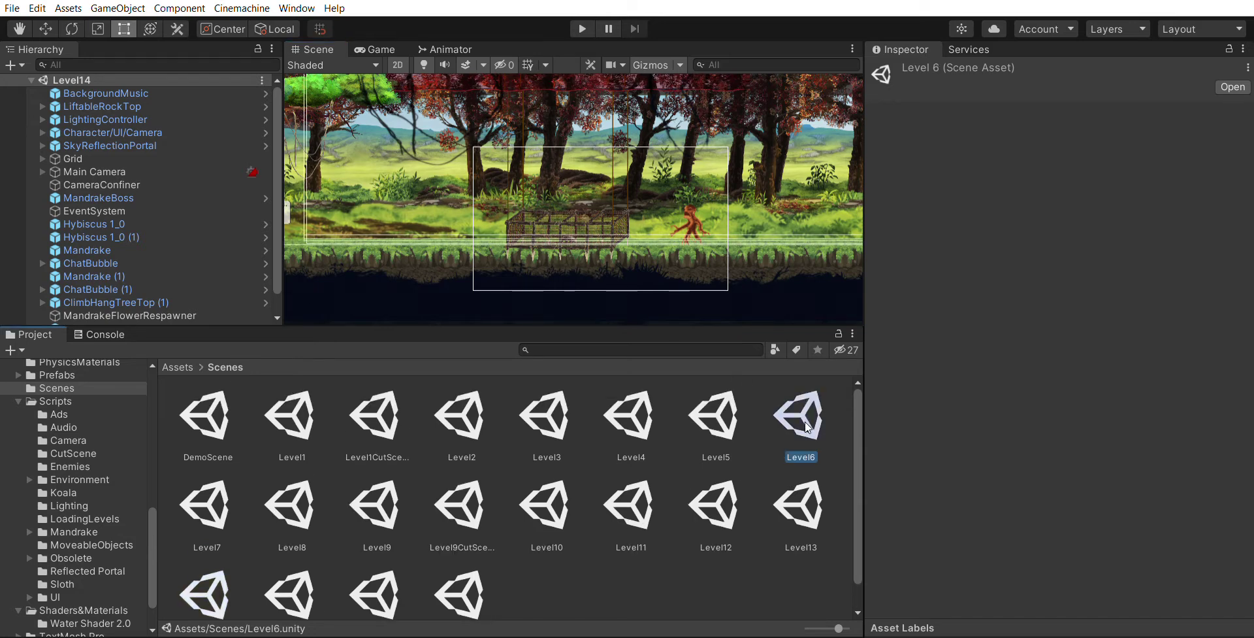
{"action": "double_click", "coordinate": [808, 422]}
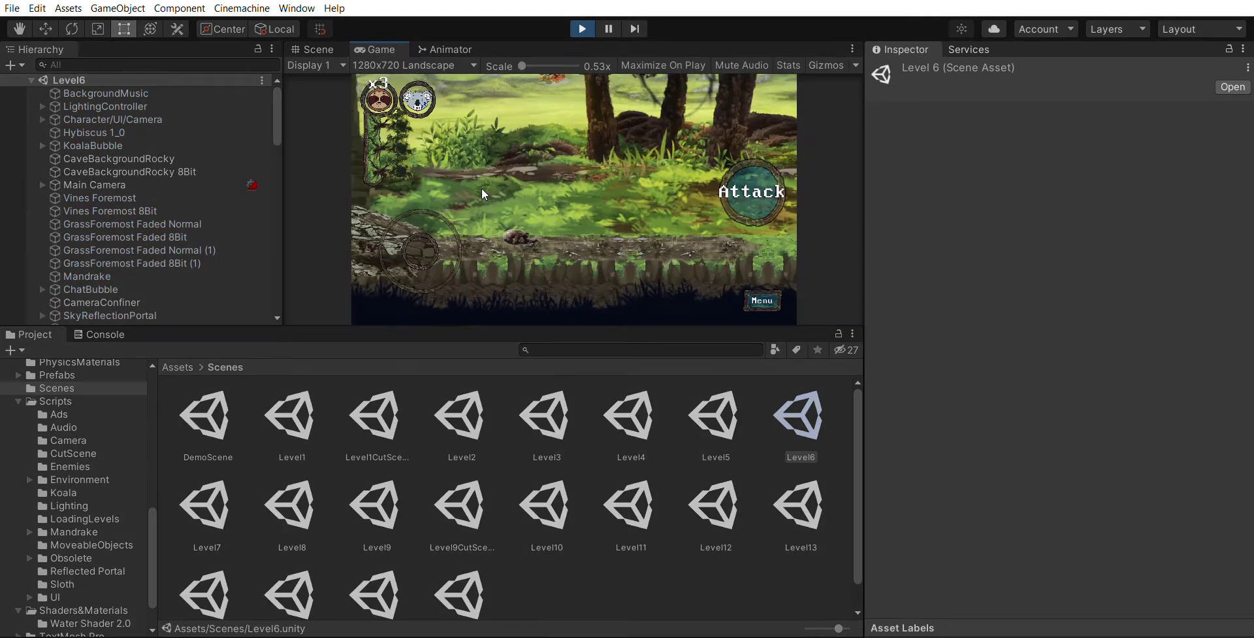
{"action": "left_click_drag", "start_coordinate": [460, 239], "coordinate": [546, 223]}
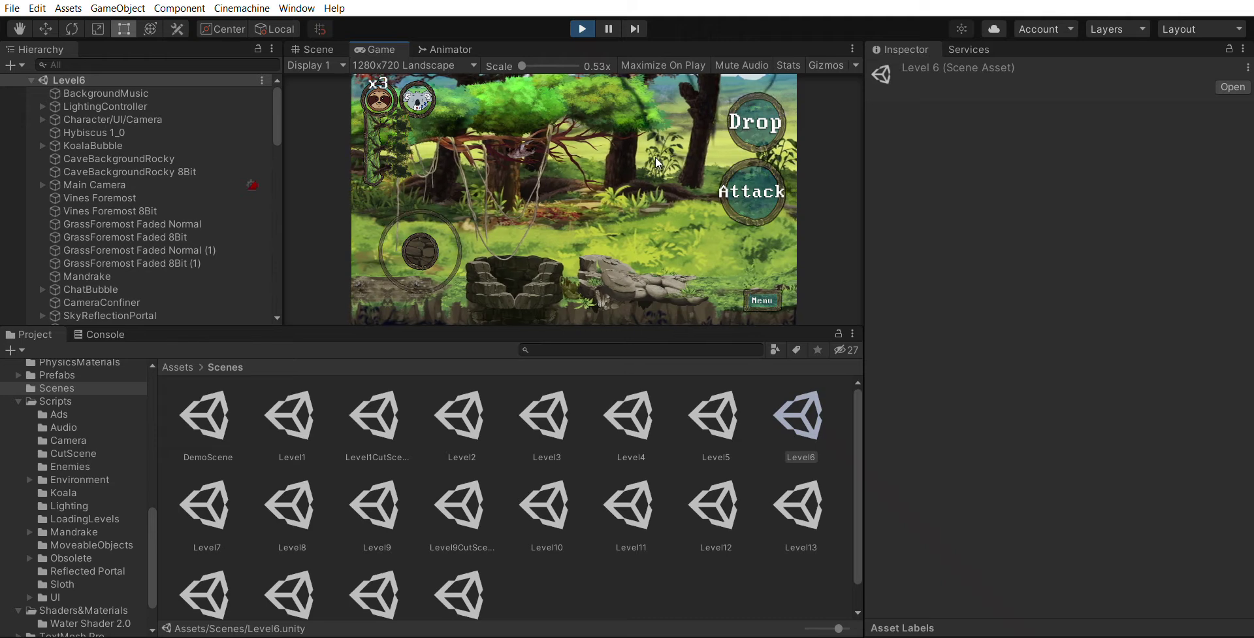
{"action": "left_click", "coordinate": [774, 114]}
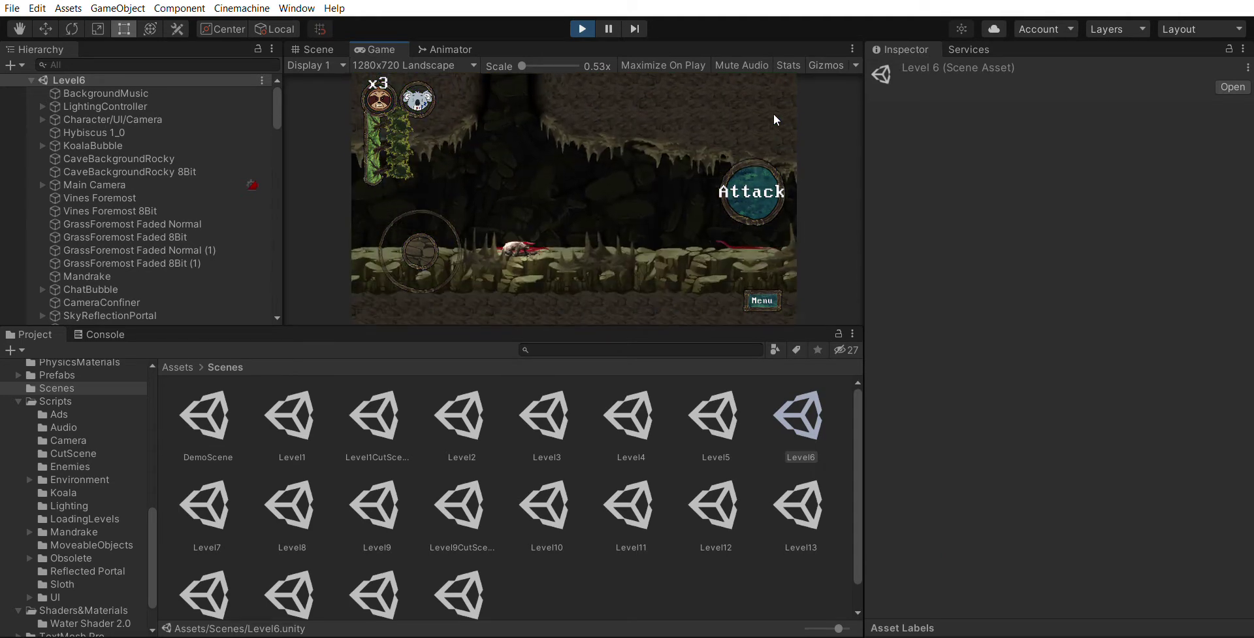
{"action": "left_click_drag", "start_coordinate": [414, 235], "coordinate": [485, 240]}
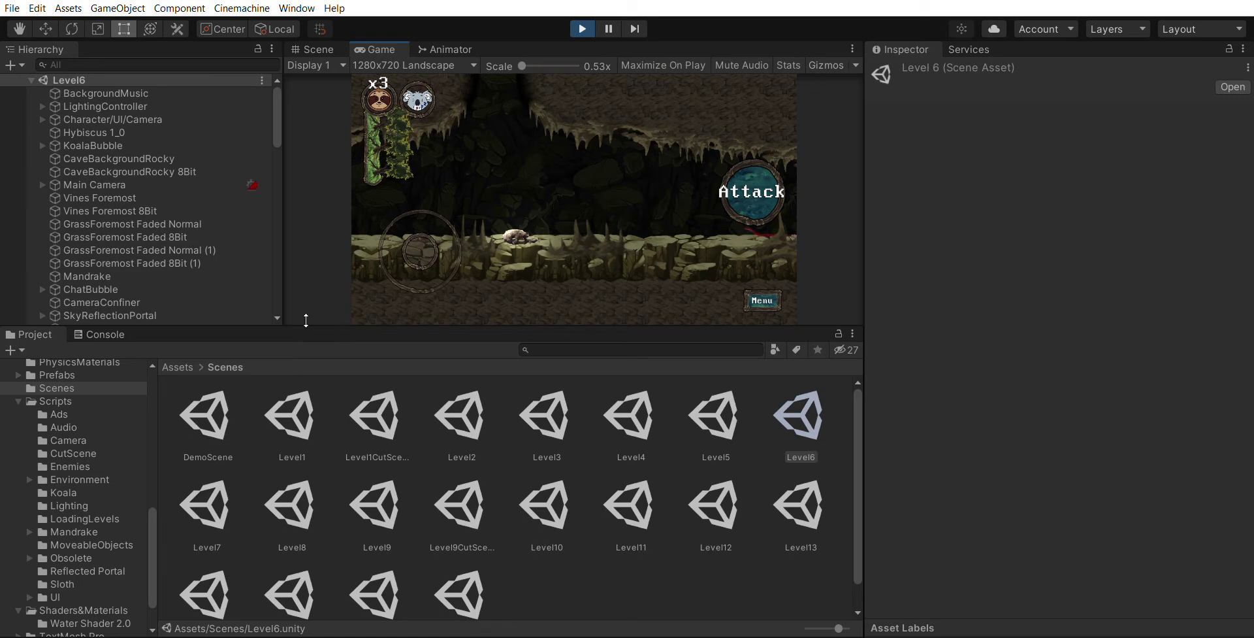
Step: Enlarge the Game view, walk the sloth across the spiked cave floor, then stop playing
{"action": "left_click_drag", "start_coordinate": [379, 326], "coordinate": [317, 399]}
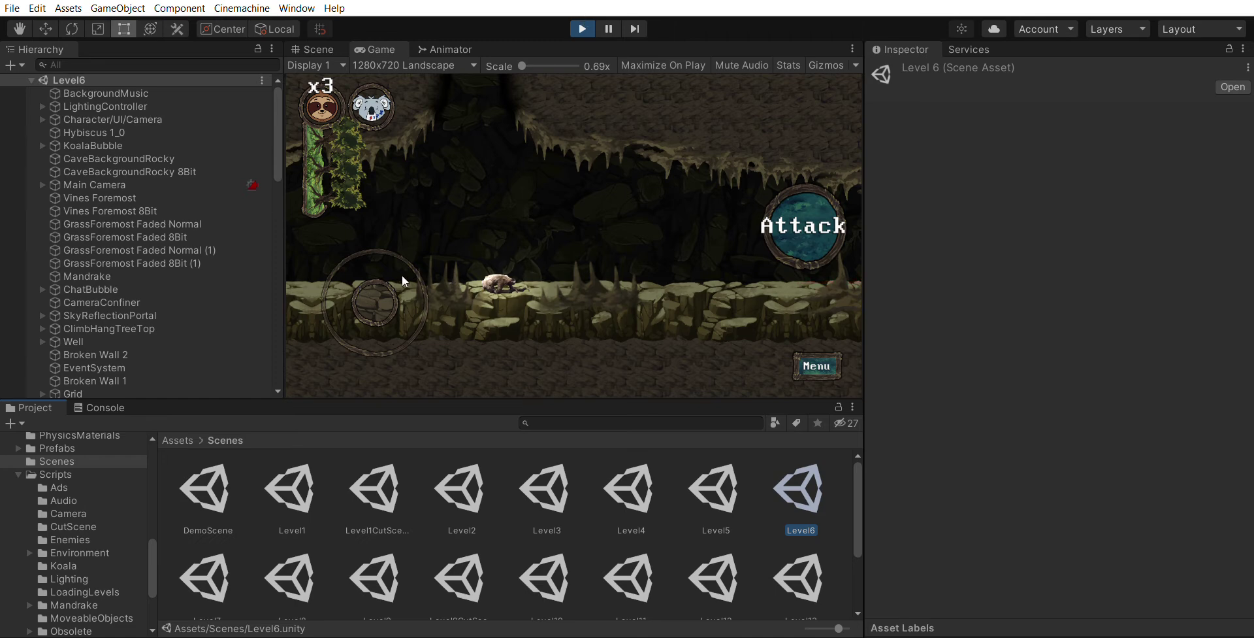
{"action": "left_click_drag", "start_coordinate": [385, 299], "coordinate": [332, 286]}
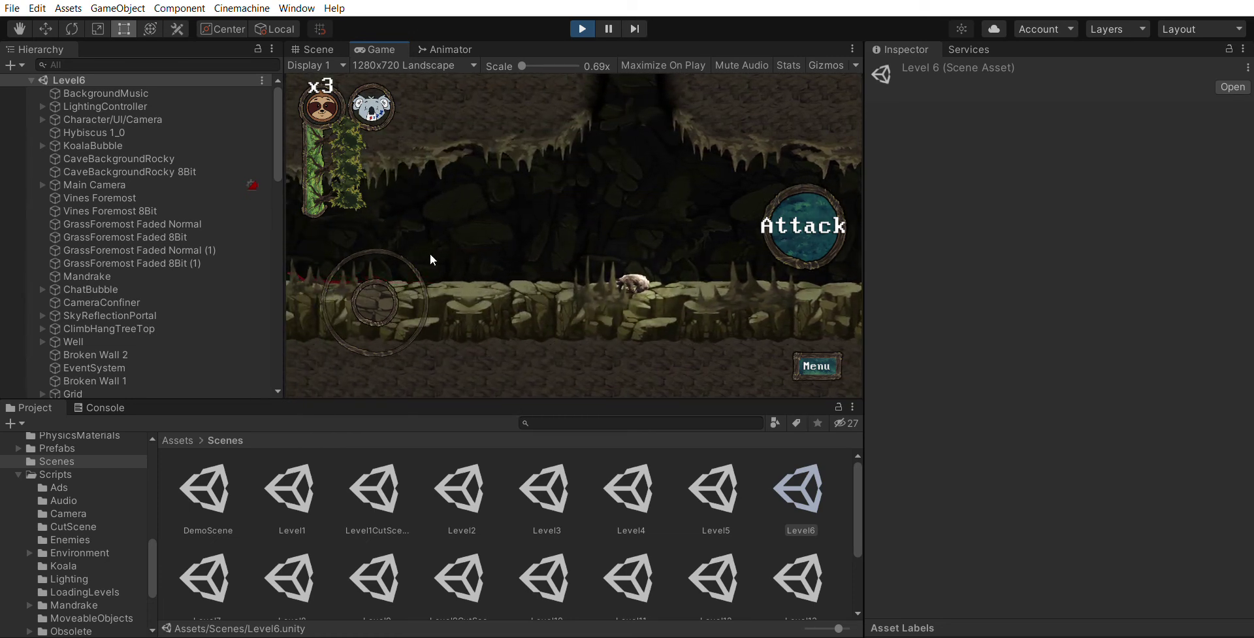
{"action": "key", "text": "Left"}
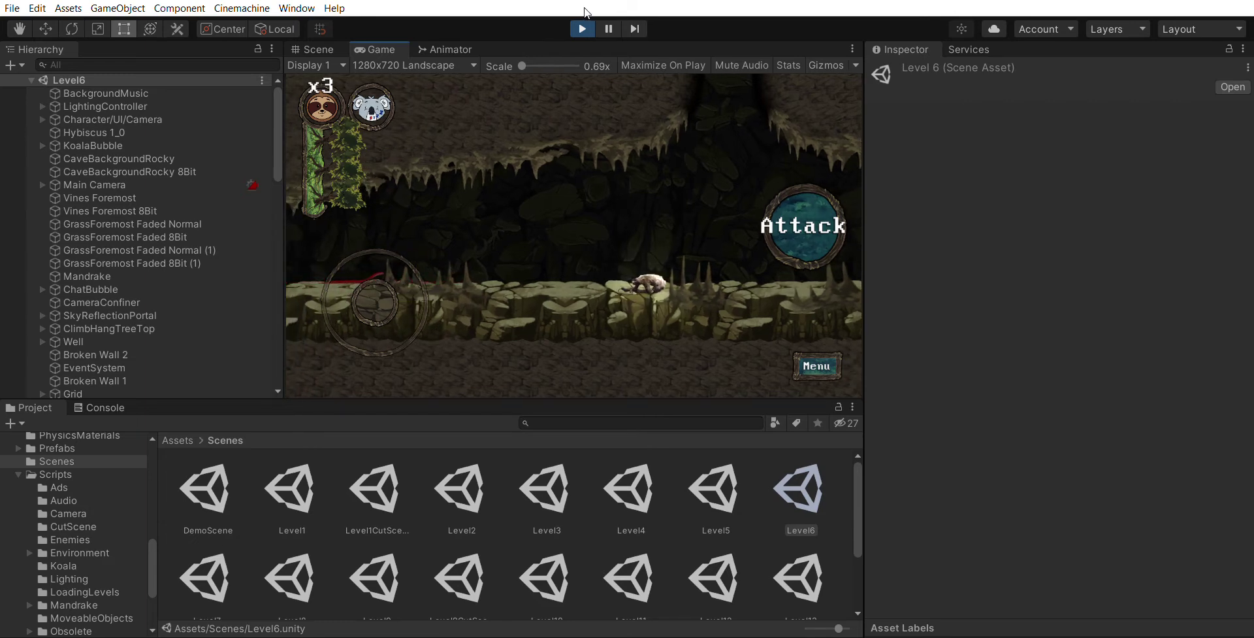
{"action": "key", "text": "ctrl+p"}
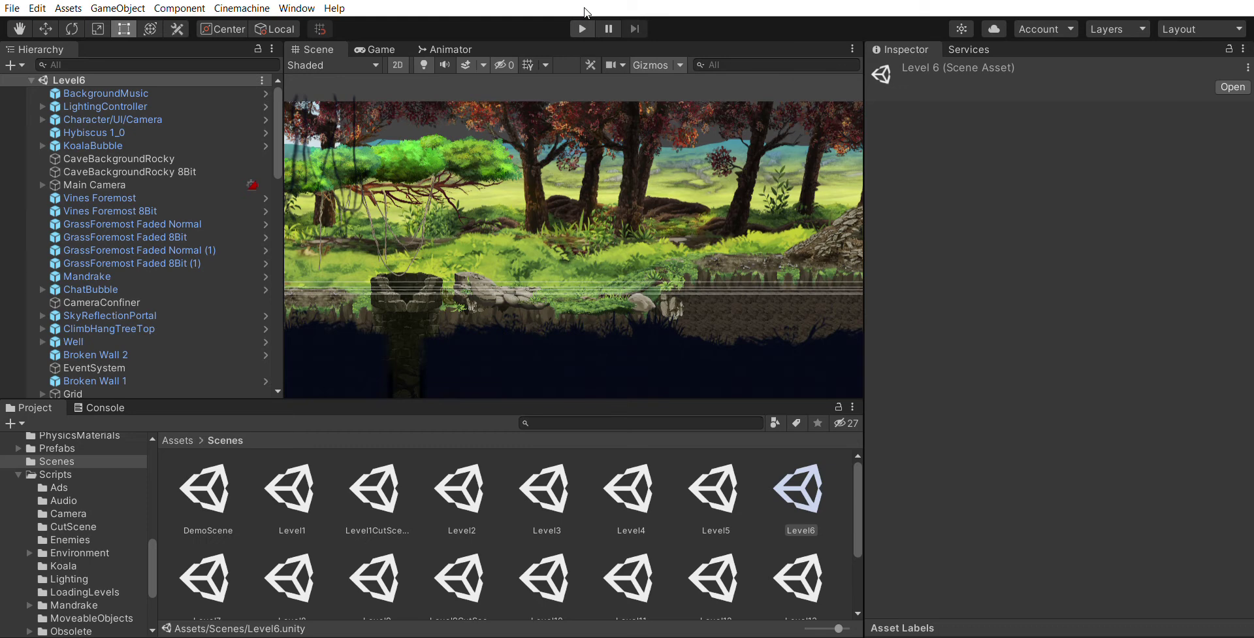
Step: Open the Level8 scene, pan to the crated floor, and start playing it
{"action": "scroll", "coordinate": [431, 495], "scroll_direction": "down", "scroll_amount": 3}
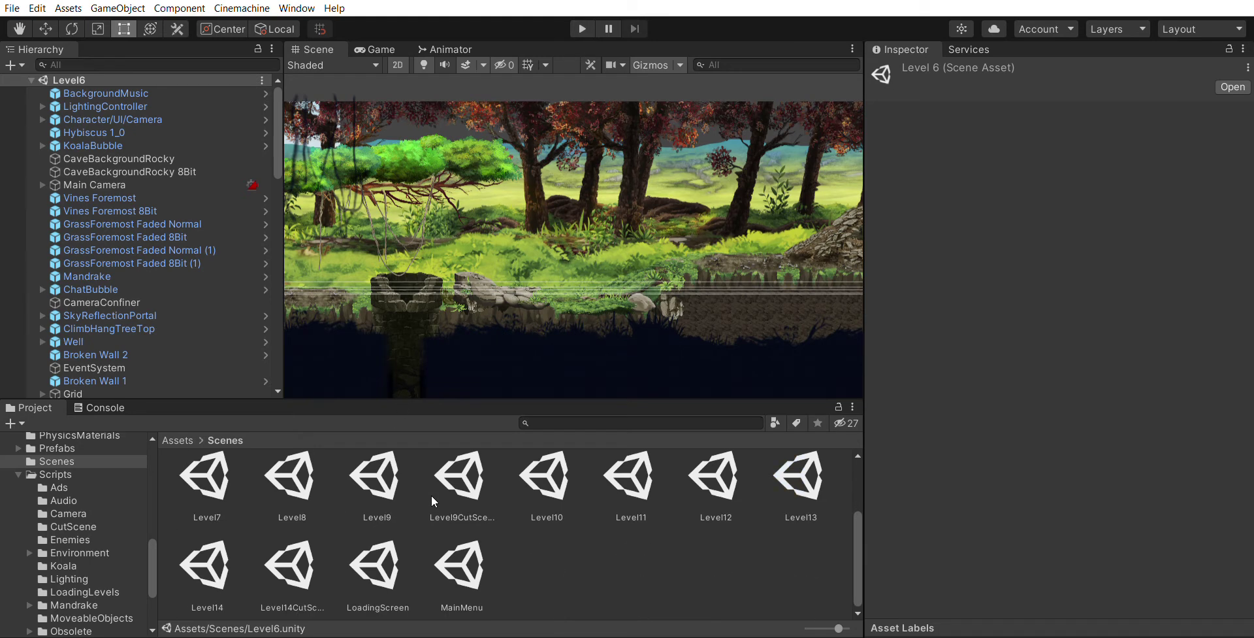
{"action": "left_click", "coordinate": [280, 473]}
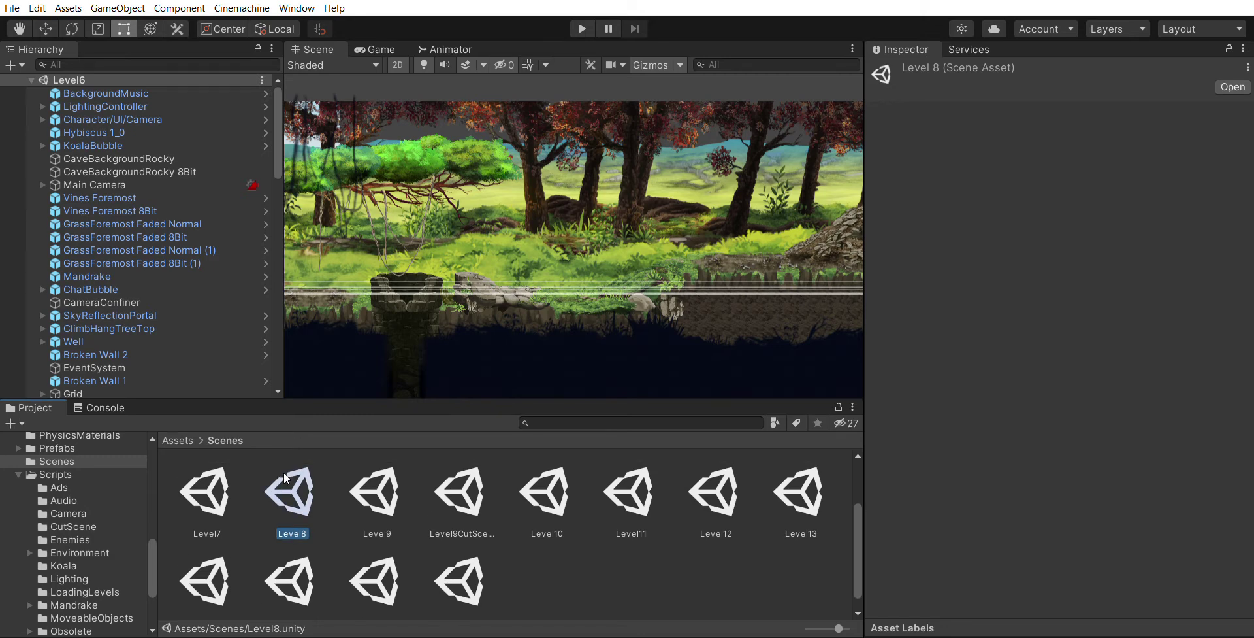
{"action": "double_click", "coordinate": [283, 472]}
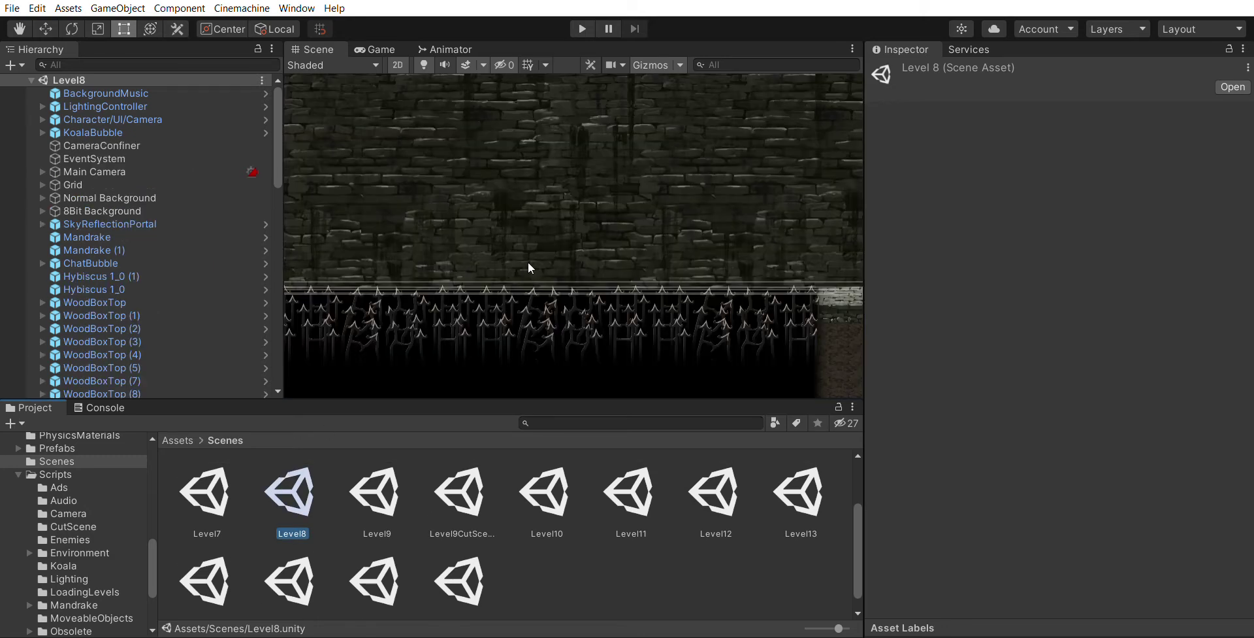
{"action": "scroll", "coordinate": [452, 253], "scroll_direction": "down", "scroll_amount": 2}
{"action": "middle_click_drag", "start_coordinate": [451, 205], "coordinate": [571, 216]}
{"action": "left_click", "coordinate": [587, 26]}
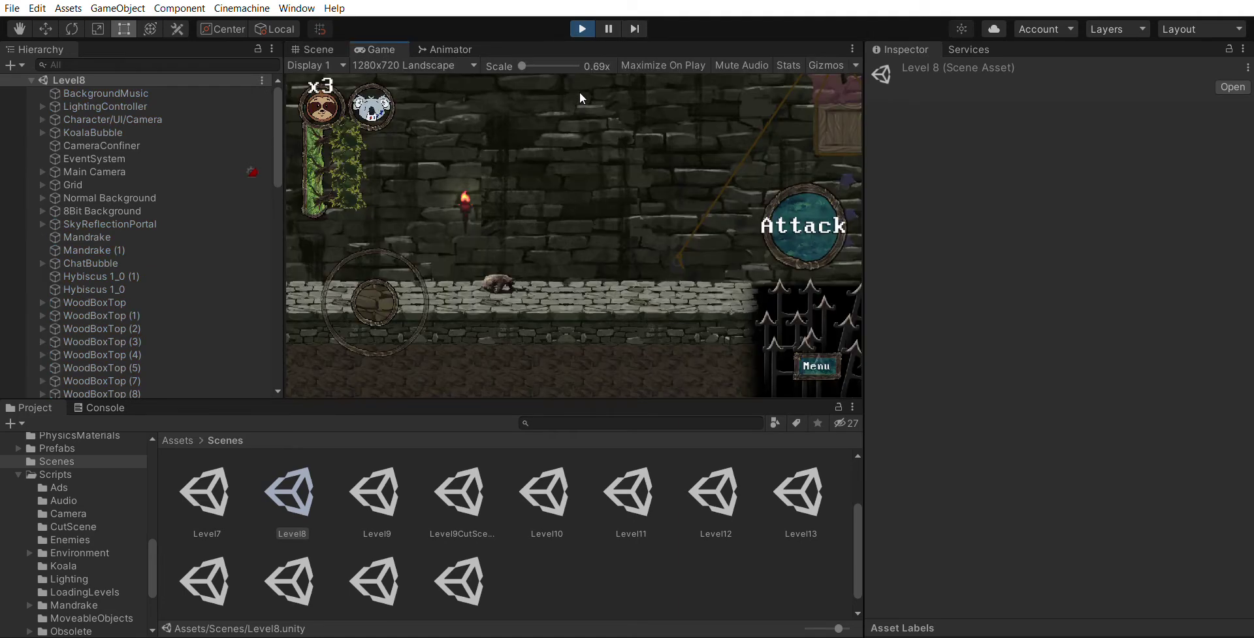
Step: Switch to the Scene view and inspect the stone wall by the torch and the upper spiked wall
{"action": "left_click", "coordinate": [313, 49]}
{"action": "scroll", "coordinate": [518, 296], "scroll_direction": "up", "scroll_amount": 4}
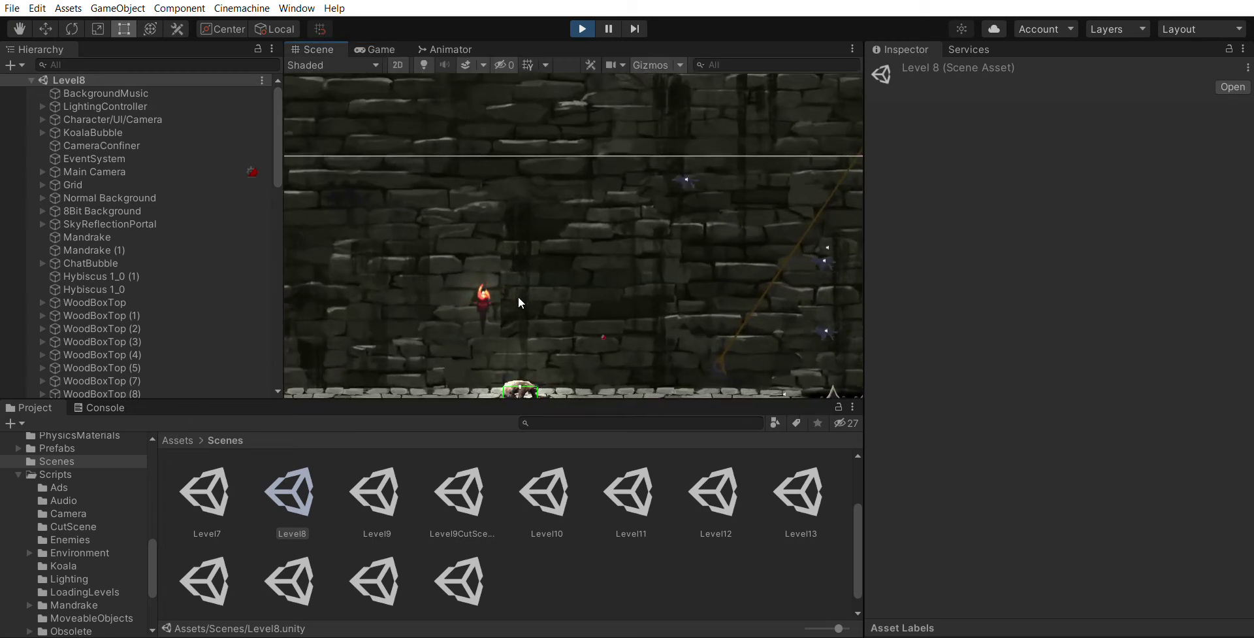
{"action": "middle_click_drag", "start_coordinate": [518, 298], "coordinate": [576, 291]}
{"action": "scroll", "coordinate": [574, 292], "scroll_direction": "up", "scroll_amount": 2}
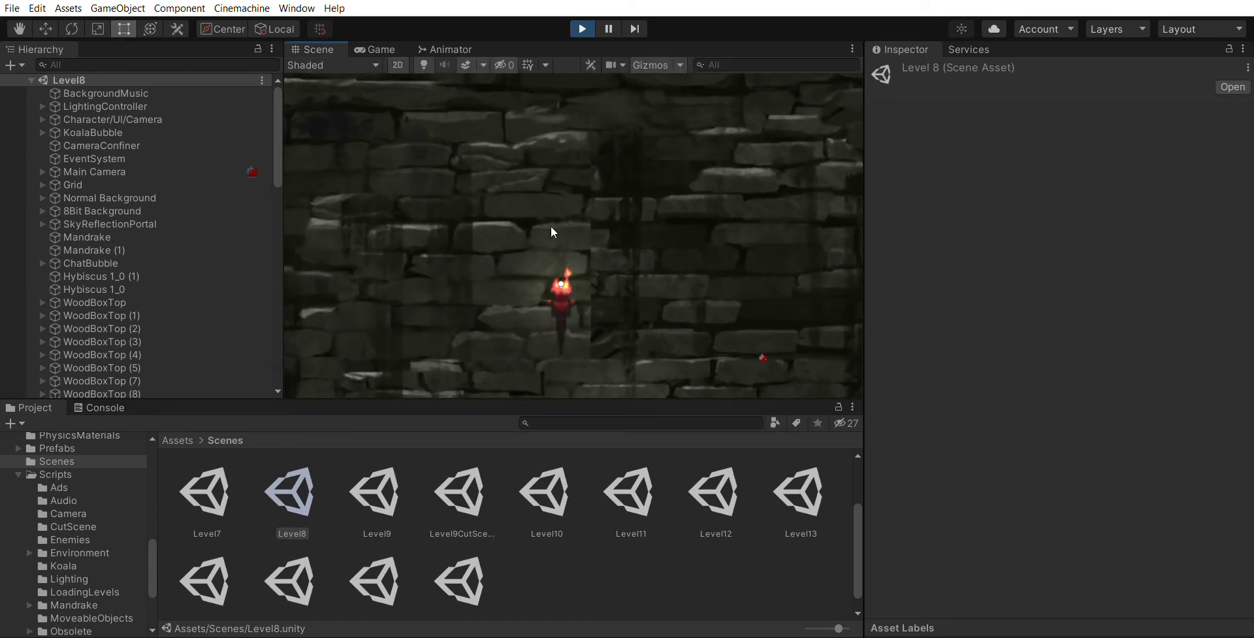
{"action": "scroll", "coordinate": [571, 243], "scroll_direction": "down", "scroll_amount": 3}
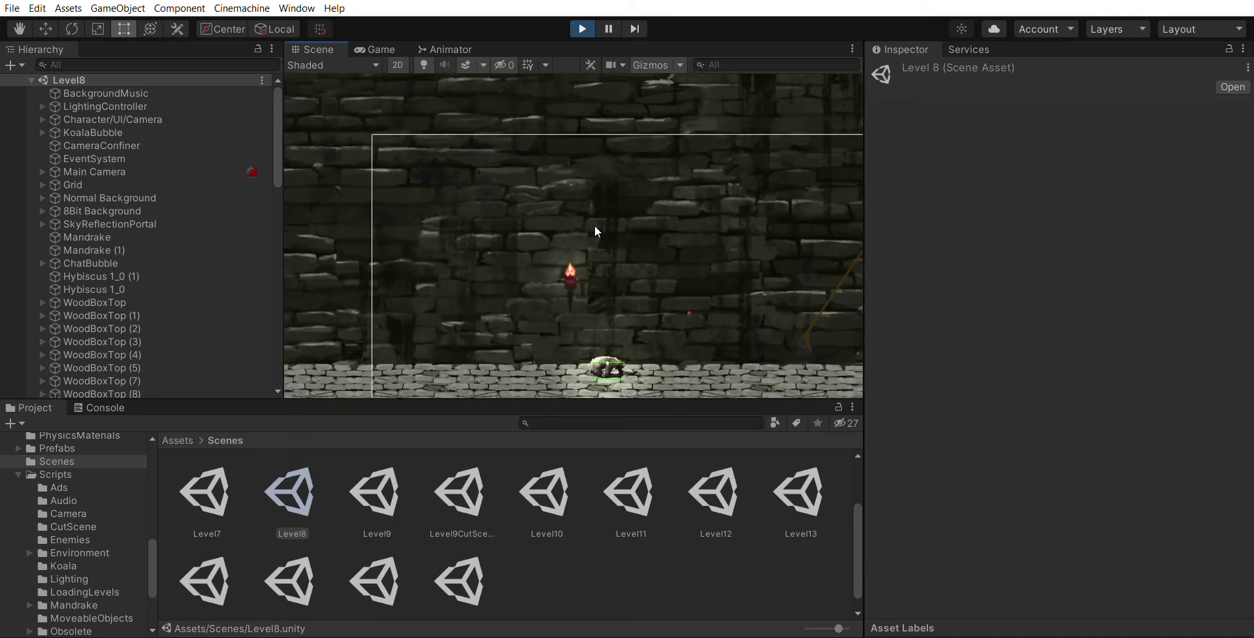
{"action": "scroll", "coordinate": [595, 230], "scroll_direction": "down", "scroll_amount": 4}
{"action": "middle_click_drag", "start_coordinate": [635, 142], "coordinate": [672, 238]}
{"action": "scroll", "coordinate": [578, 103], "scroll_direction": "up", "scroll_amount": 4}
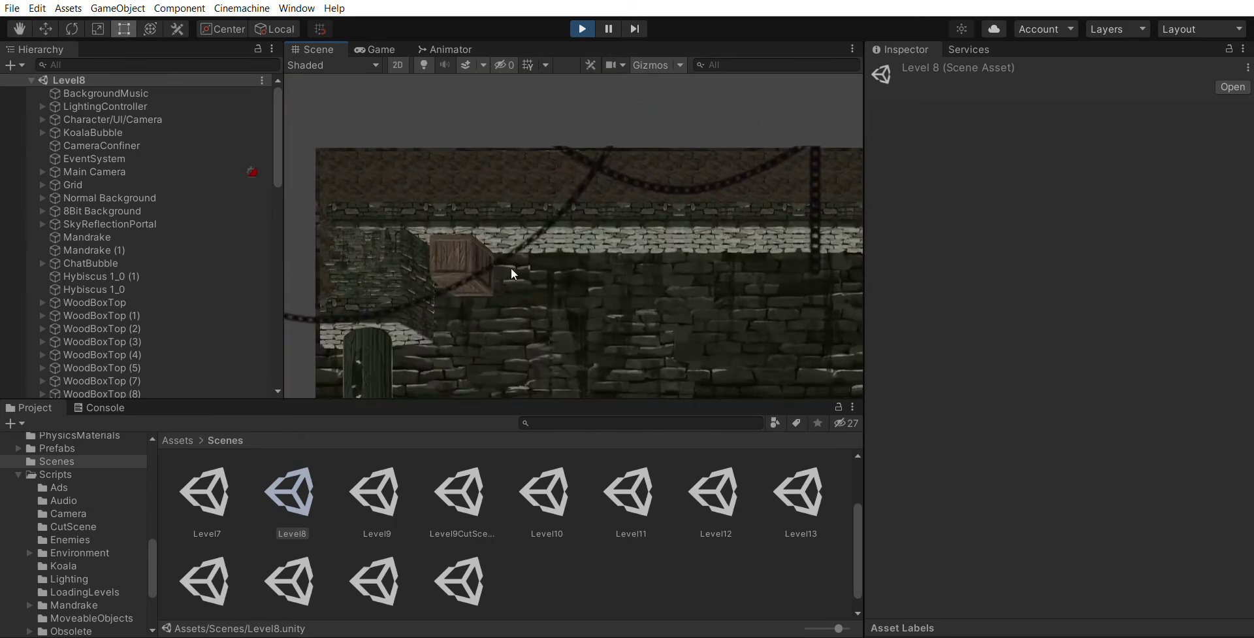
Step: Zoom in on the ceiling chains, the crate and the swaying chandelier
{"action": "middle_click_drag", "start_coordinate": [620, 194], "coordinate": [596, 245]}
{"action": "scroll", "coordinate": [552, 230], "scroll_direction": "up", "scroll_amount": 5}
{"action": "middle_click_drag", "start_coordinate": [497, 177], "coordinate": [491, 203]}
{"action": "scroll", "coordinate": [489, 203], "scroll_direction": "up", "scroll_amount": 3}
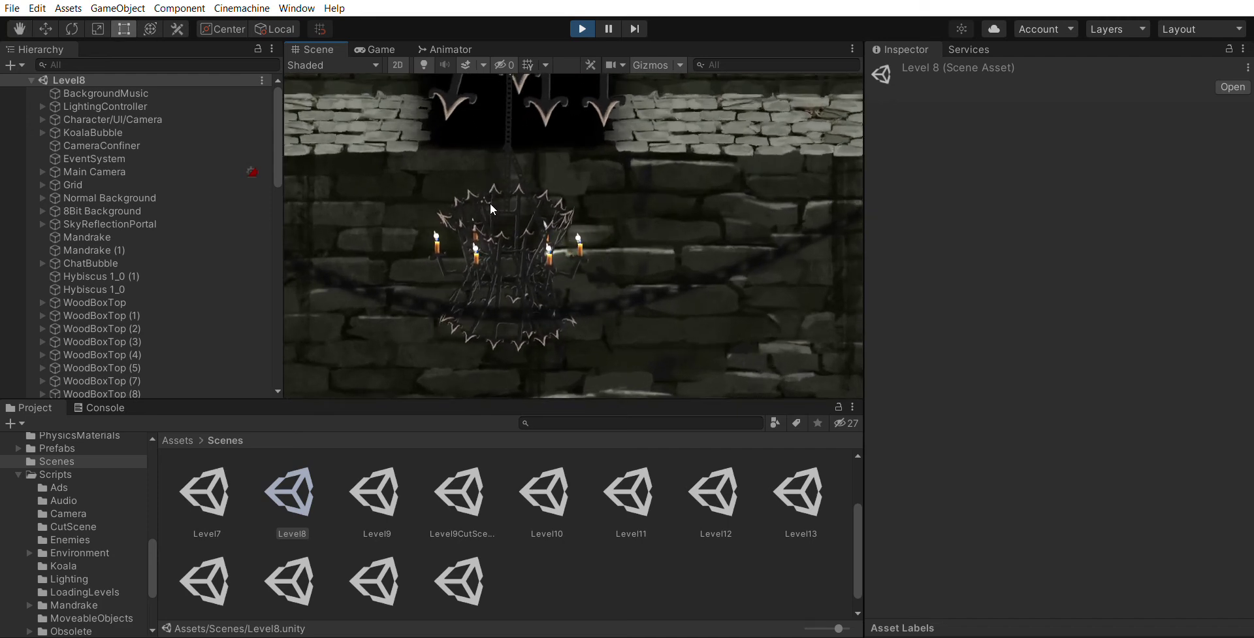
{"action": "scroll", "coordinate": [493, 209], "scroll_direction": "down", "scroll_amount": 2}
{"action": "scroll", "coordinate": [492, 208], "scroll_direction": "down", "scroll_amount": 6}
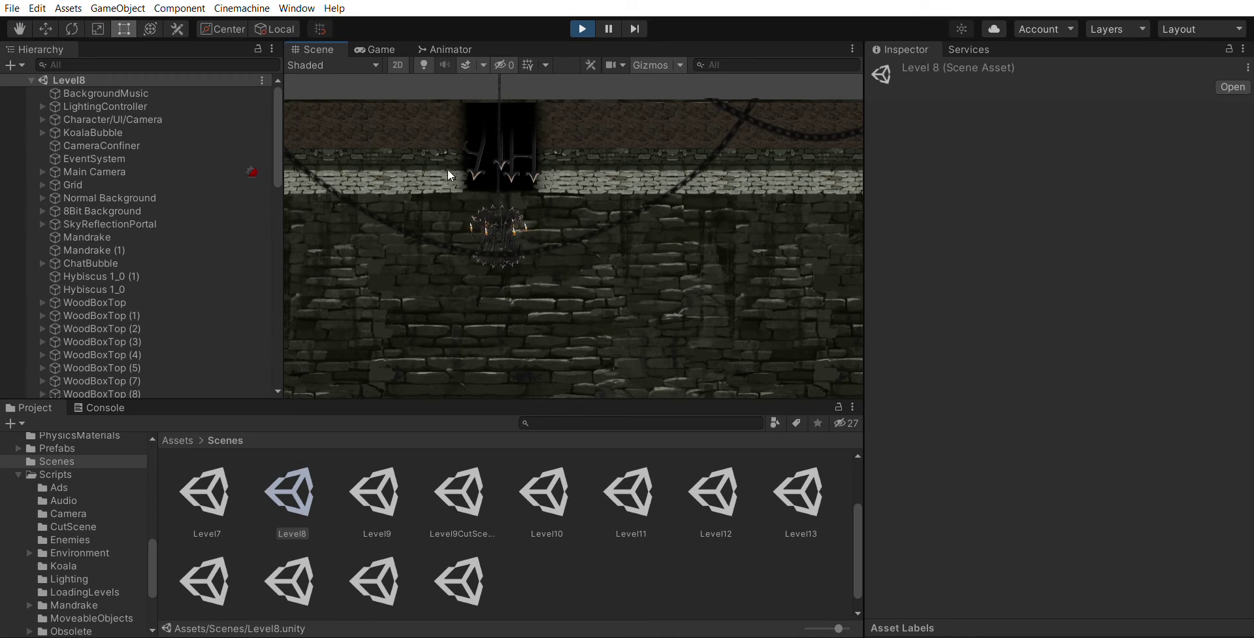
{"action": "scroll", "coordinate": [467, 181], "scroll_direction": "up", "scroll_amount": 1}
{"action": "scroll", "coordinate": [580, 236], "scroll_direction": "up", "scroll_amount": 5}
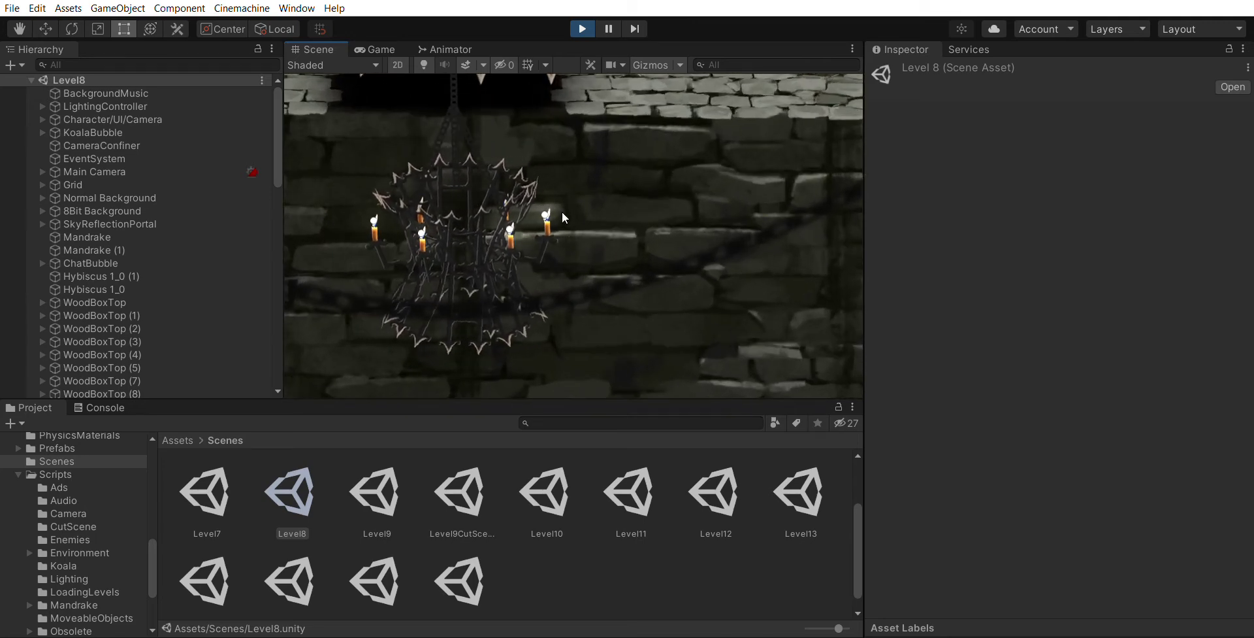
{"action": "scroll", "coordinate": [562, 212], "scroll_direction": "down", "scroll_amount": 8}
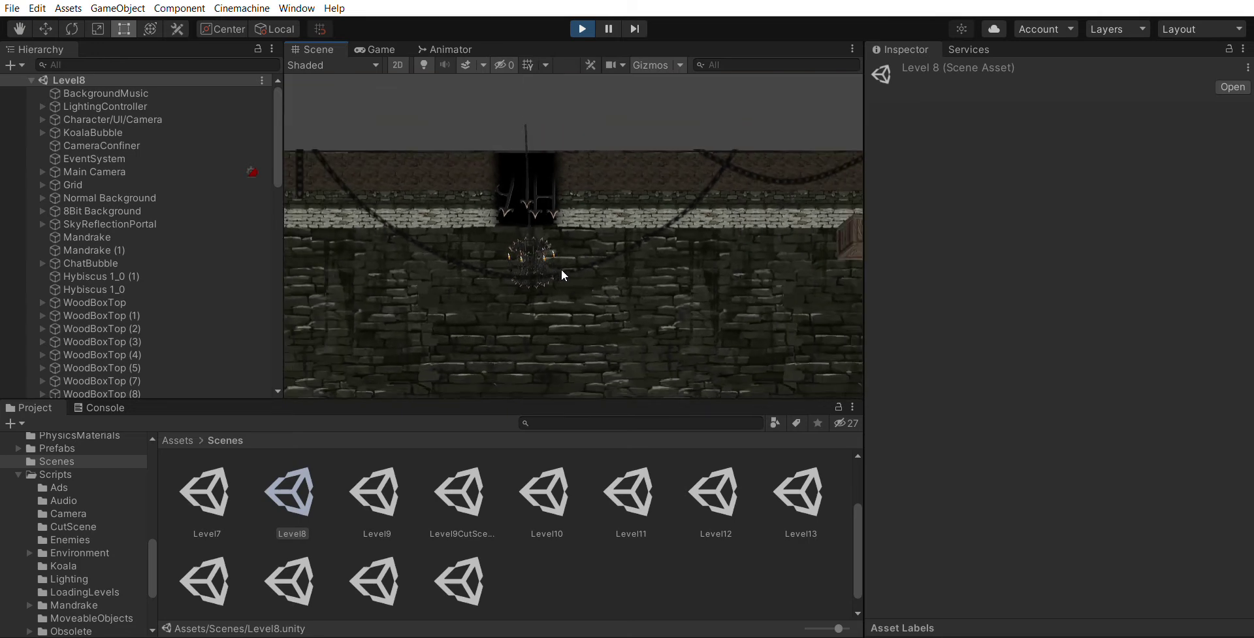
Step: Pan from the chandelier wall across the bright ruined-wall area to the dark brick wall
{"action": "middle_click_drag", "start_coordinate": [562, 270], "coordinate": [517, 248]}
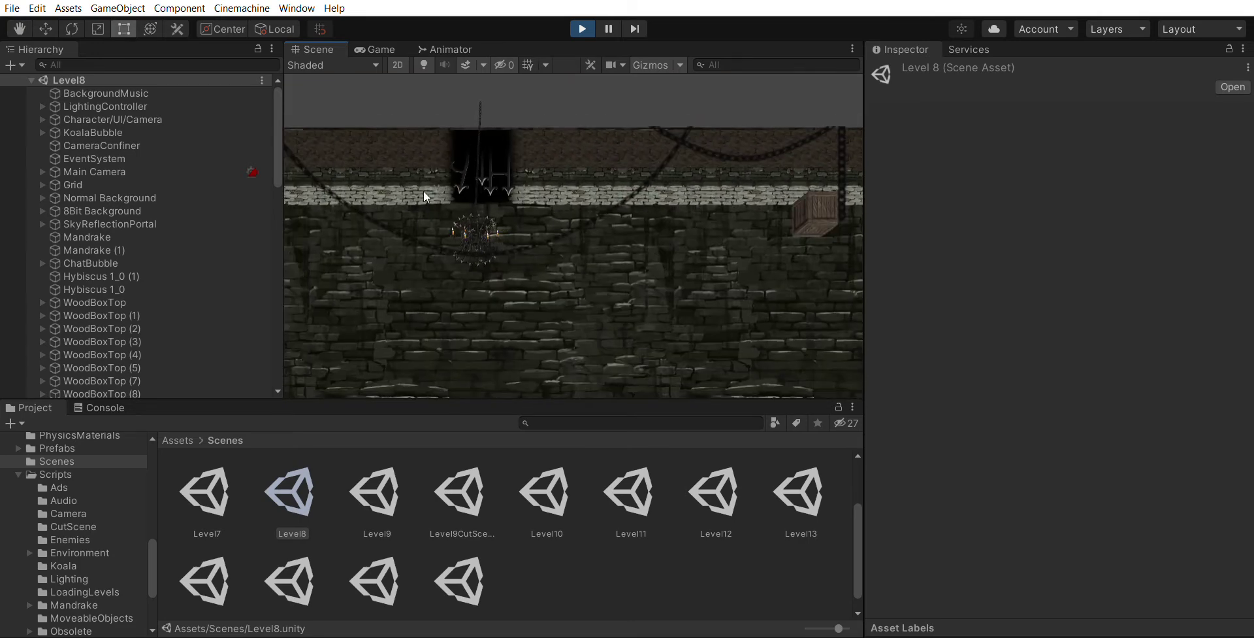
{"action": "middle_click_drag", "start_coordinate": [423, 199], "coordinate": [385, 273]}
{"action": "middle_click_drag", "start_coordinate": [622, 258], "coordinate": [152, 246]}
{"action": "middle_click_drag", "start_coordinate": [401, 248], "coordinate": [744, 275]}
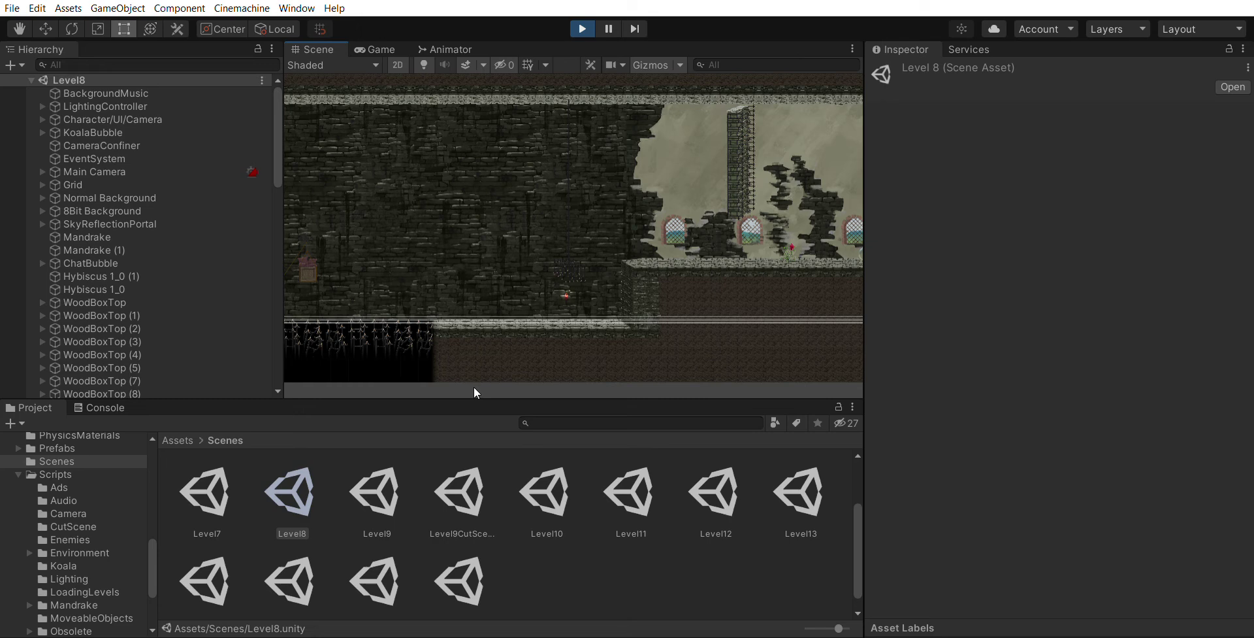
Step: Pan past the spike pits and the platform beside them to the sloth's camera frame
{"action": "middle_click_drag", "start_coordinate": [474, 225], "coordinate": [629, 280]}
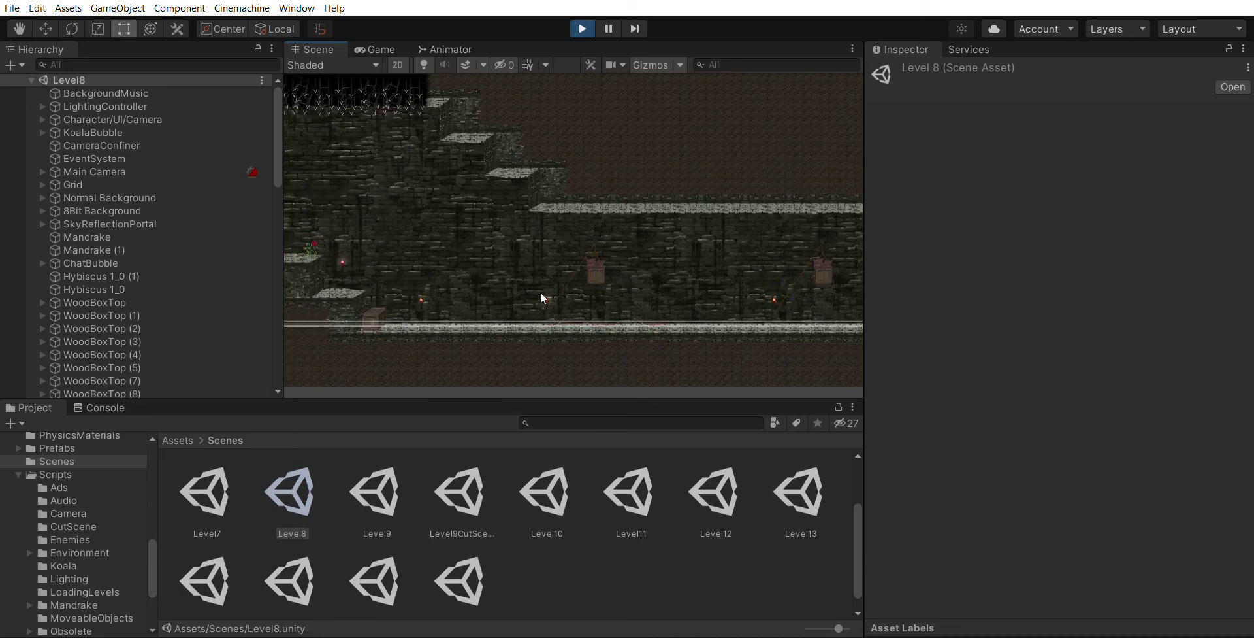
{"action": "middle_click_drag", "start_coordinate": [530, 290], "coordinate": [779, 272]}
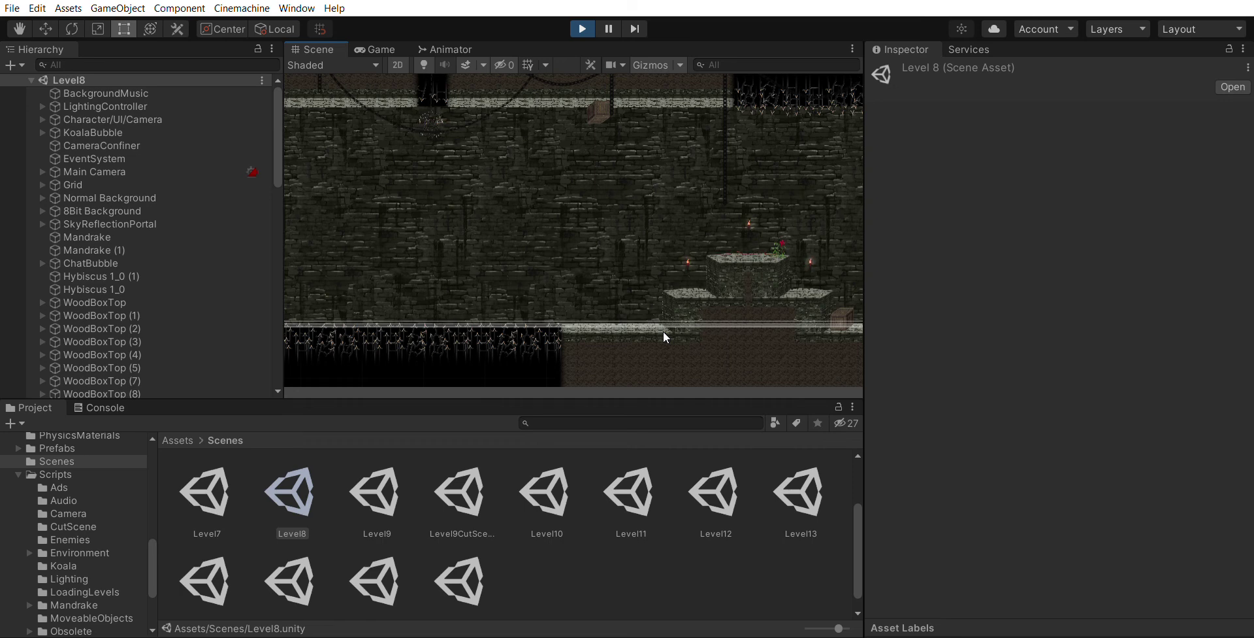
{"action": "middle_click_drag", "start_coordinate": [366, 180], "coordinate": [647, 183]}
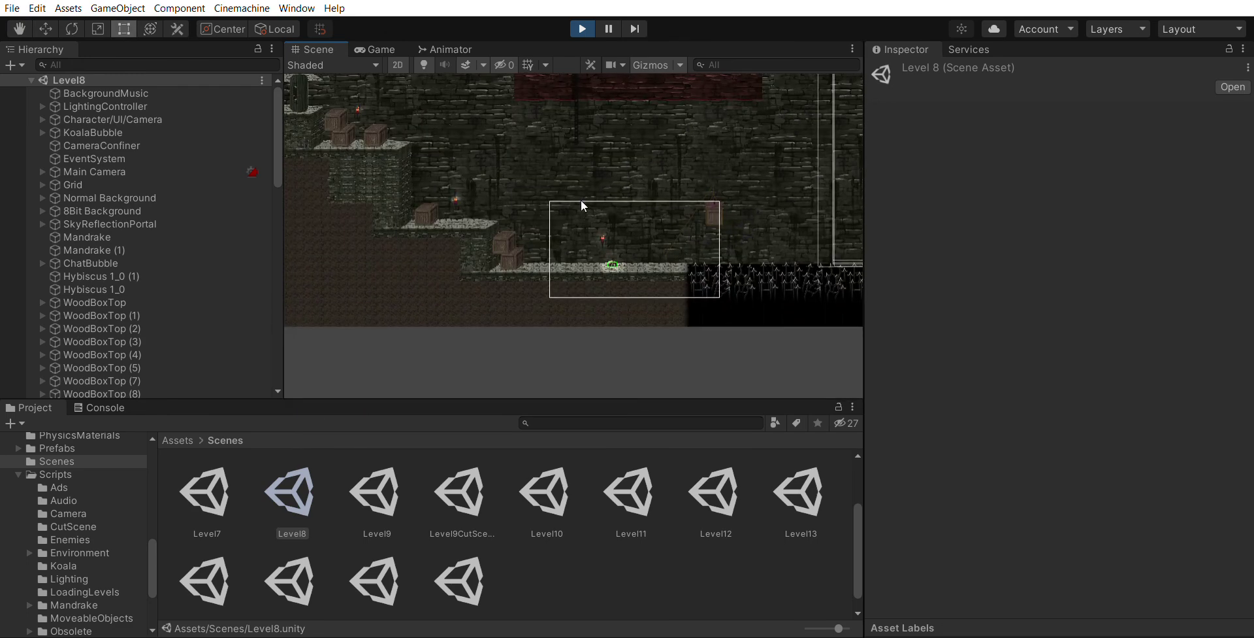